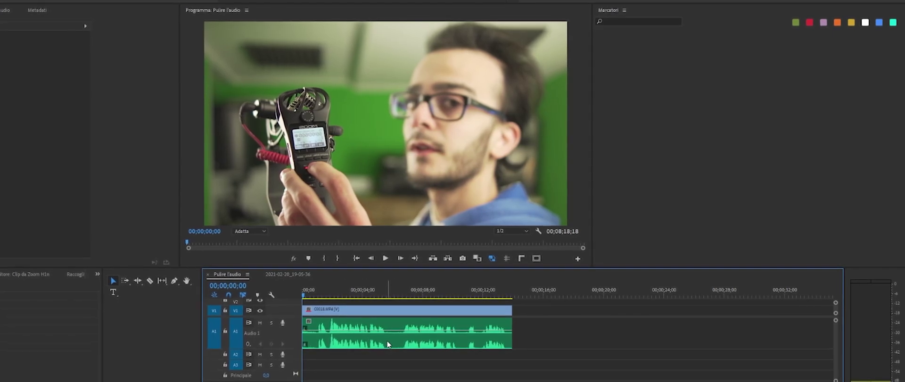
# Play C0018.MP4 in the Program Monitor to its end to hear the original audio, then stop.
pyautogui.click(381, 259)
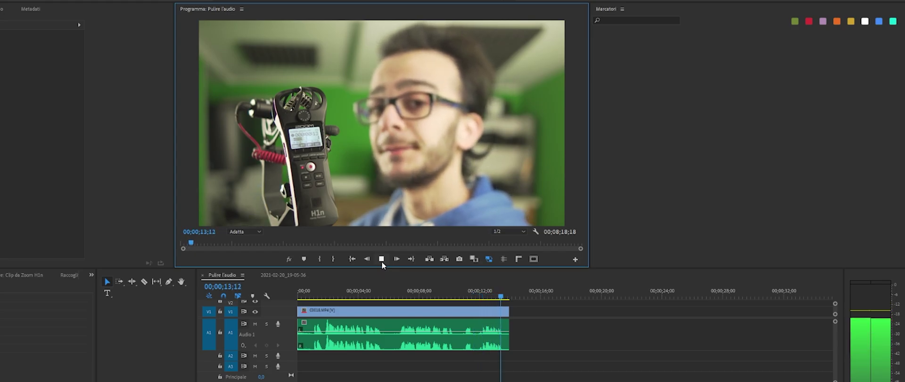
pyautogui.click(505, 342)
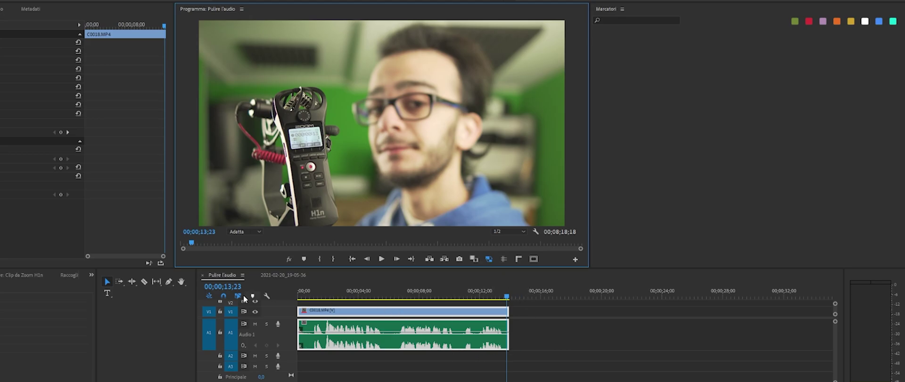
# Zoom the timeline in on the clip's opening seconds and expand track A1 to show its waveform.
pyautogui.press('=')
pyautogui.press('=')
pyautogui.press('=')
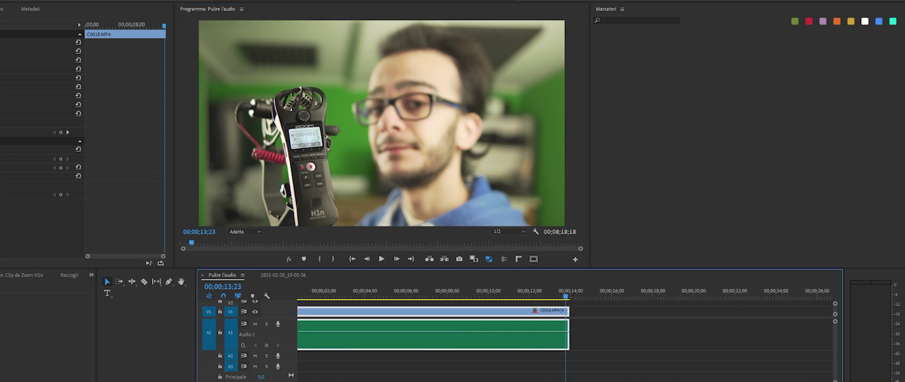
pyautogui.scroll(5, 566, 326)
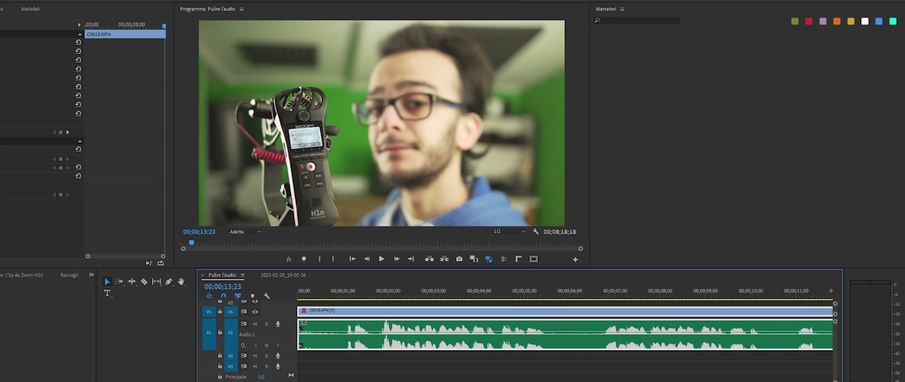
pyautogui.doubleClick(286, 338)
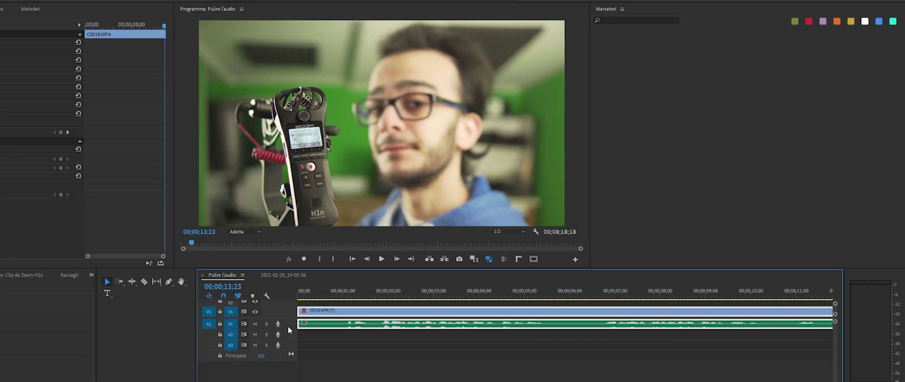
pyautogui.doubleClick(288, 326)
pyautogui.doubleClick(286, 350)
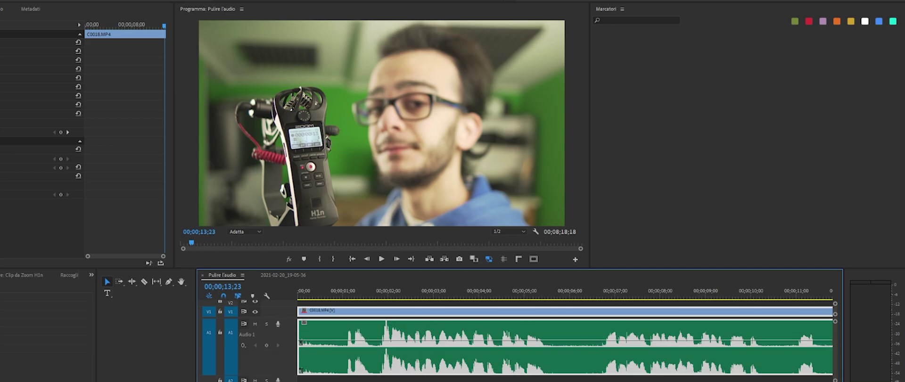
pyautogui.scroll(-5, 565, 339)
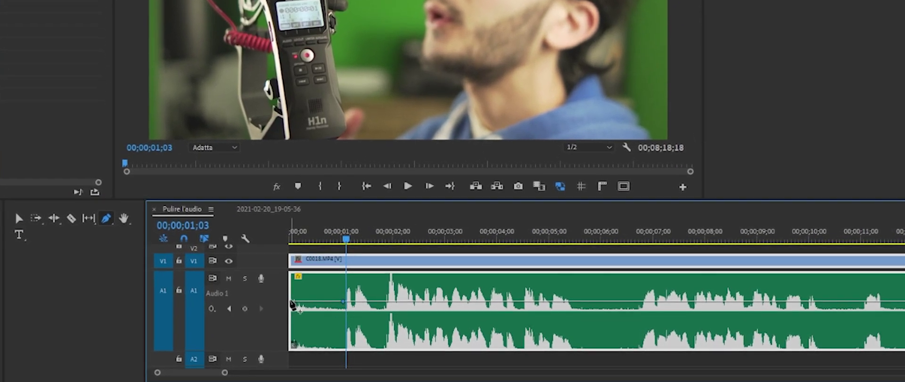
# Pull the first volume keyframe down into an Auto Bezier fade-in and play it back from the start.
pyautogui.moveTo(294, 317)
pyautogui.moveTo(290, 304); pyautogui.dragTo(291, 346)
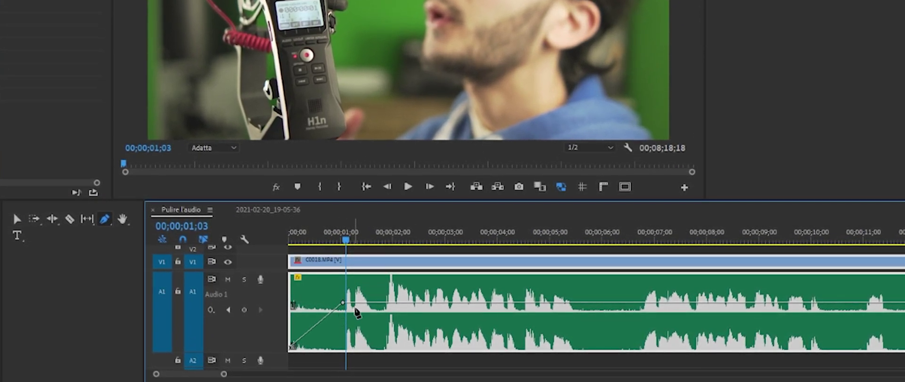
pyautogui.rightClick(343, 304)
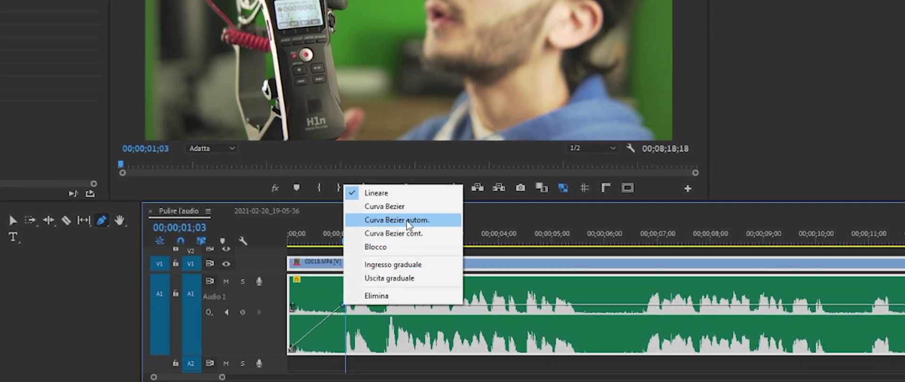
pyautogui.click(408, 220)
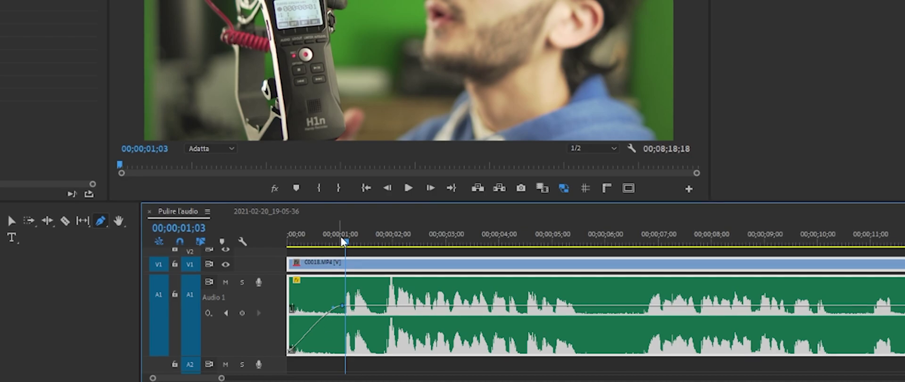
pyautogui.press('Home')
pyautogui.click(408, 188)
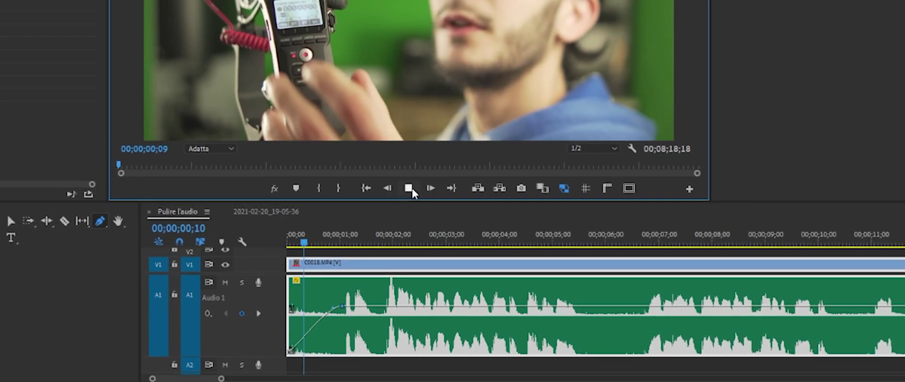
pyautogui.click(410, 189)
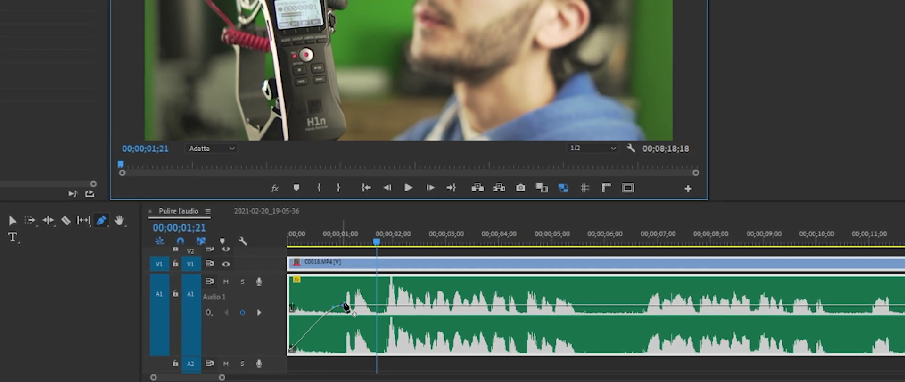
# Razor-cut the clip twice just after the five-second mark and select the middle piece.
pyautogui.click(66, 221)
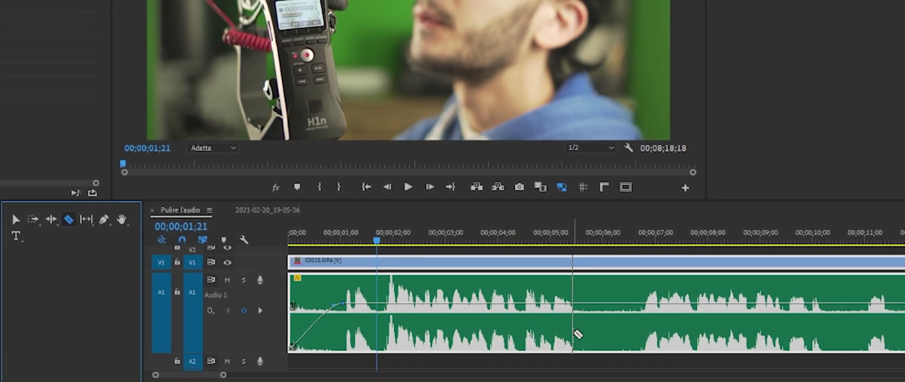
pyautogui.click(576, 334)
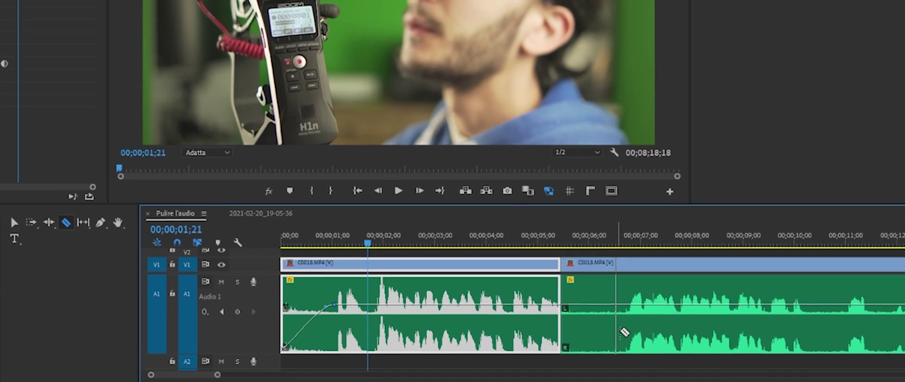
pyautogui.click(624, 332)
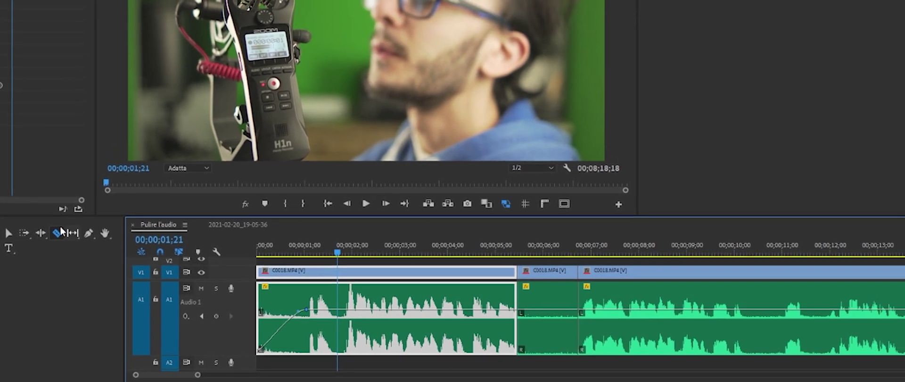
pyautogui.click(8, 233)
pyautogui.click(546, 307)
# Delete the middle piece, ripple-delete the gap, and add a shortened default cross-fade at the join.
pyautogui.press('Delete')
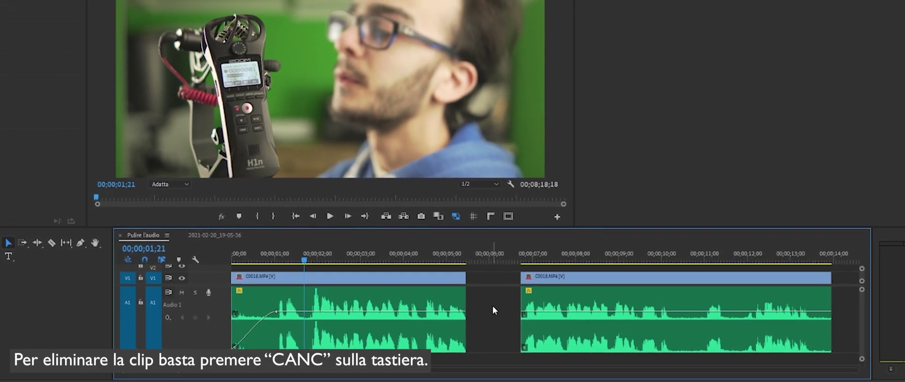
pyautogui.rightClick(493, 311)
pyautogui.click(511, 313)
pyautogui.click(462, 334)
pyautogui.hotkey('shift', 'd')
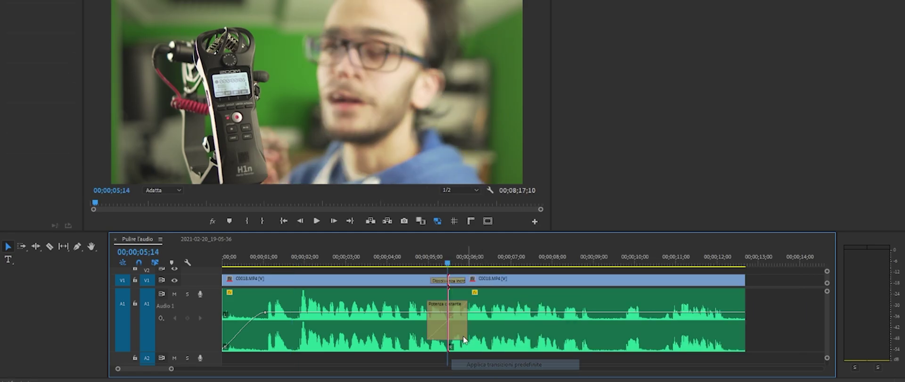
pyautogui.moveTo(463, 336); pyautogui.dragTo(452, 335)
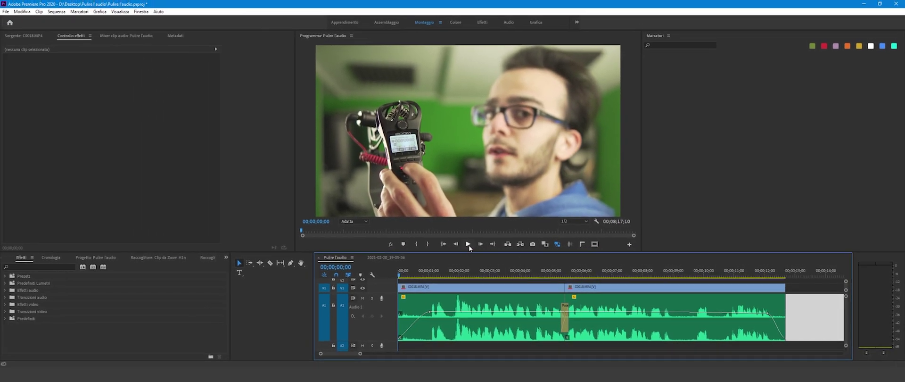
# Play back the edit, then drag the old cross-fade off the join near five seconds.
pyautogui.click(468, 244)
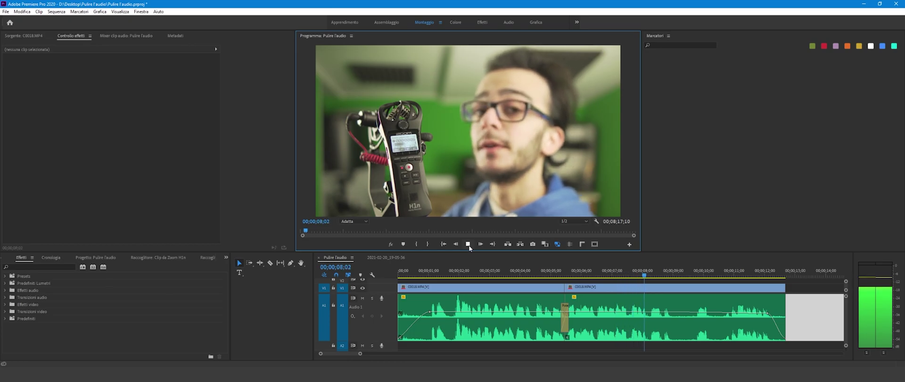
pyautogui.click(469, 246)
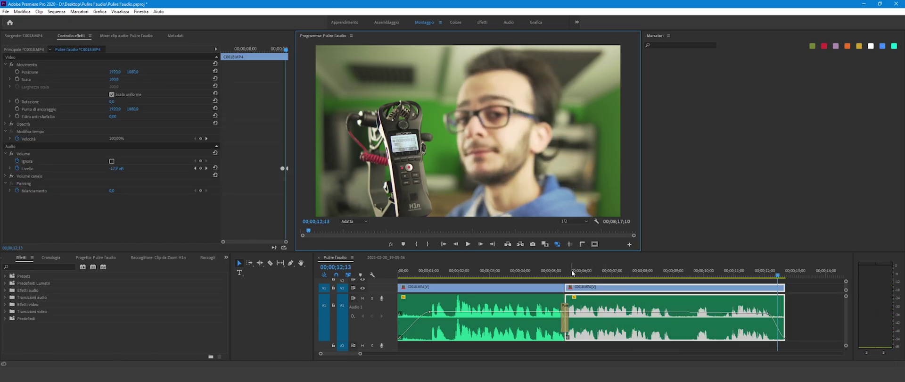
pyautogui.click(566, 271)
pyautogui.press('Right')
pyautogui.press('Right')
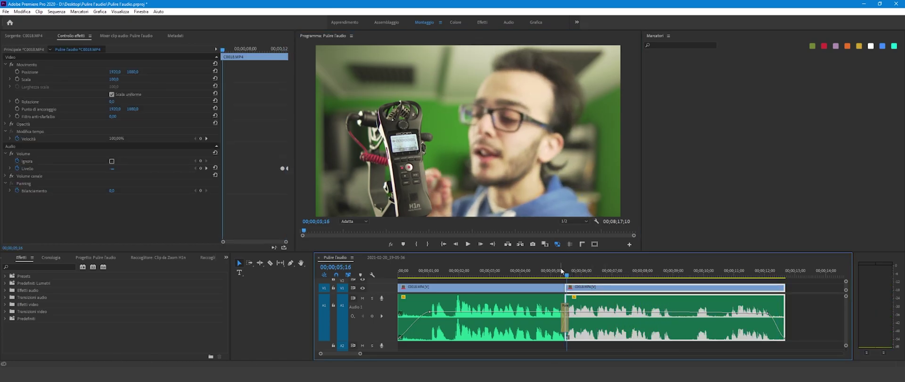
pyautogui.moveTo(587, 290); pyautogui.dragTo(570, 287)
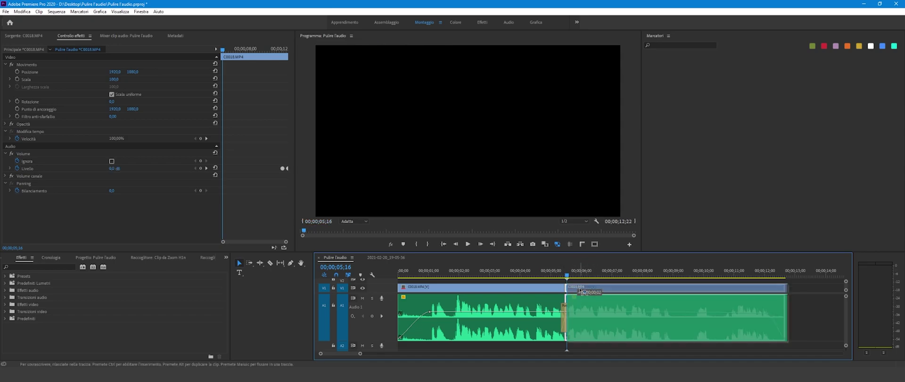
# Apply Potenza costante cross-fades to every edit with Ctrl+Shift+D and shorten the one at the join.
pyautogui.hotkey('ctrl', 'a')
pyautogui.hotkey('ctrl', 'shift', 'd')
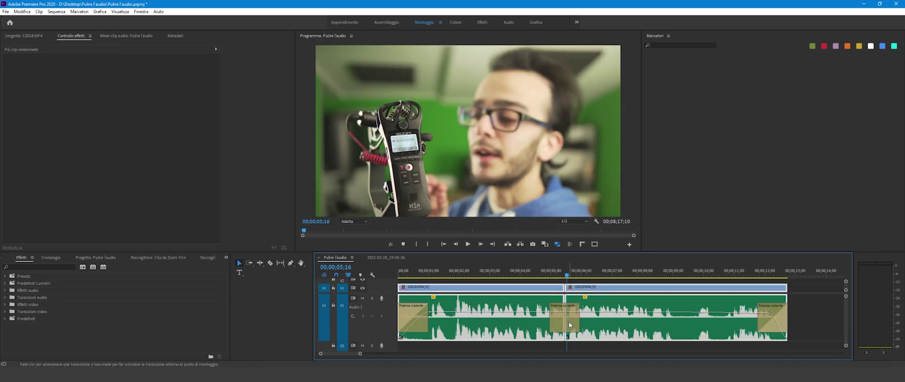
pyautogui.click(578, 327)
pyautogui.moveTo(578, 327); pyautogui.dragTo(568, 327)
pyautogui.click(806, 318)
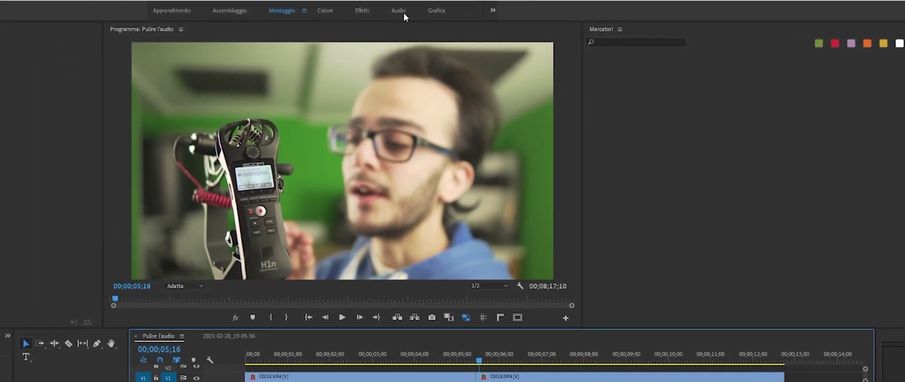
# Switch to the Audio workspace, zoom out to the whole sequence and make track A1 taller.
pyautogui.click(400, 12)
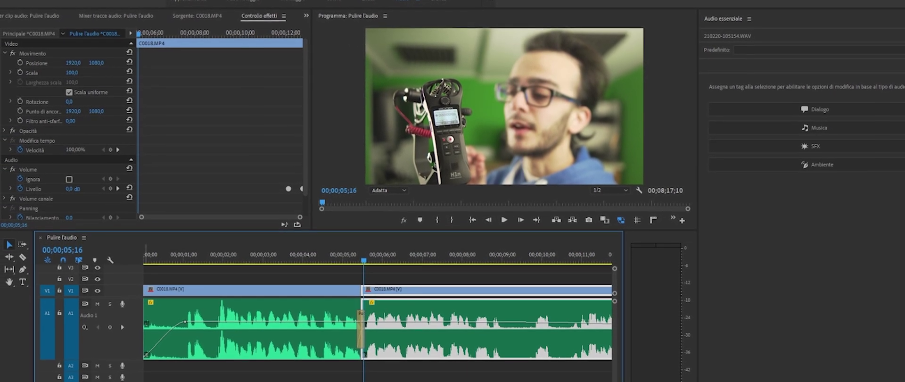
pyautogui.hscroll(5, 377, 311)
pyautogui.hscroll(-5, 377, 301)
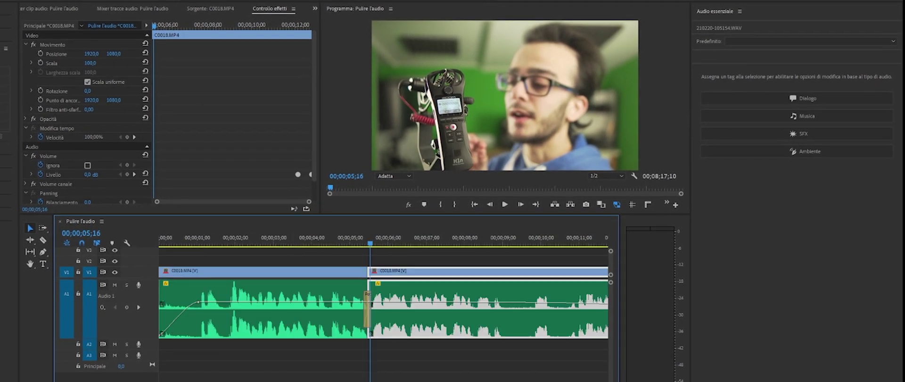
pyautogui.press('-')
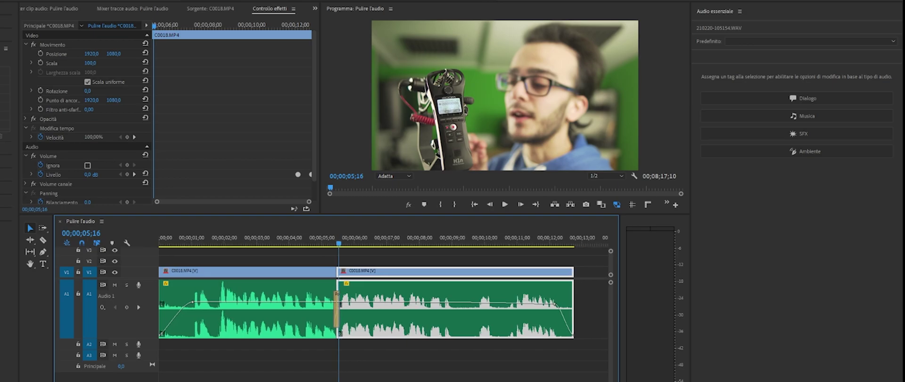
pyautogui.moveTo(150, 338); pyautogui.dragTo(149, 349)
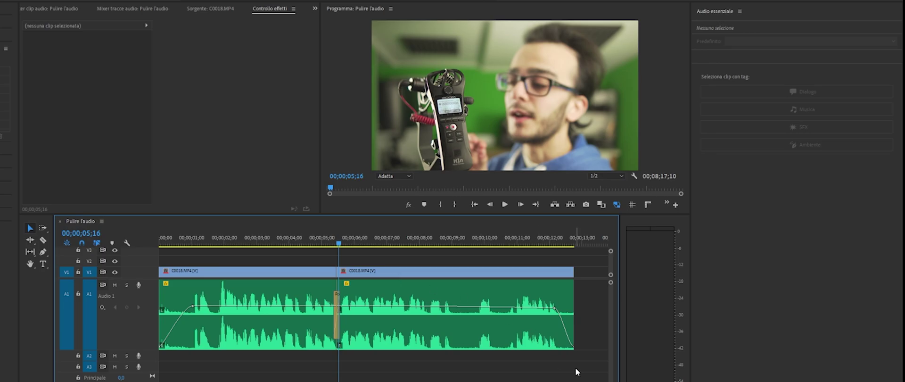
# Unlink the clips' audio from their video, then marquee-select both audio clips on A1.
pyautogui.moveTo(573, 370); pyautogui.dragTo(275, 264)
pyautogui.rightClick(276, 282)
pyautogui.click(341, 146)
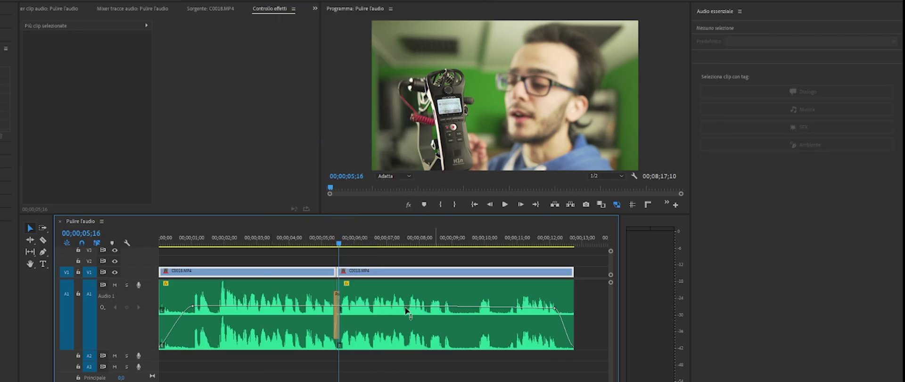
pyautogui.moveTo(455, 375); pyautogui.dragTo(296, 343)
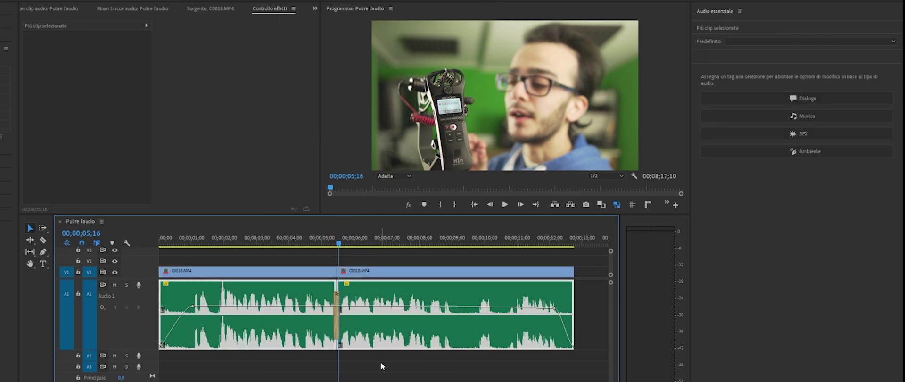
pyautogui.click(380, 361)
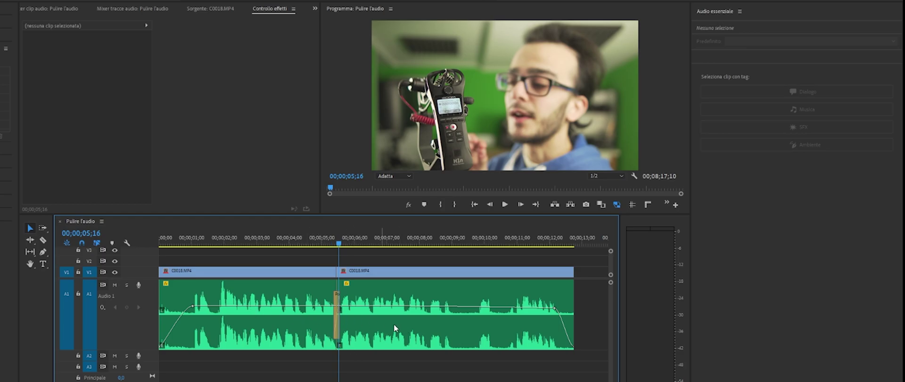
pyautogui.hotkey('shift', 'k')
pyautogui.moveTo(410, 375); pyautogui.dragTo(273, 317)
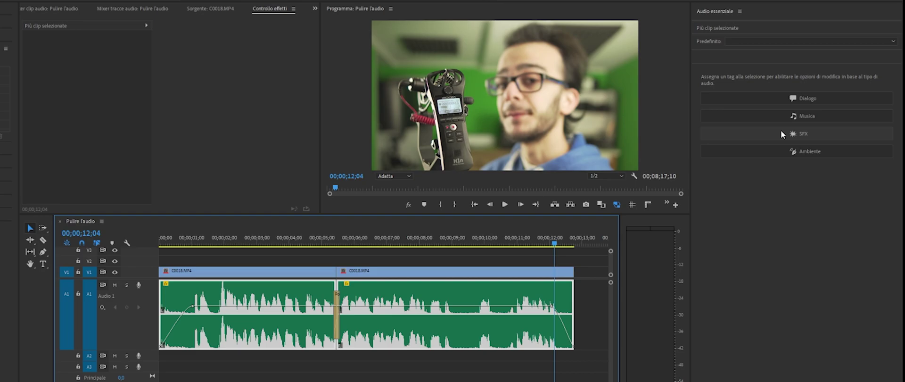
# Tag both clips as Dialogo with the Voce podcast preset, play them back, and expand Sonorità.
pyautogui.click(784, 100)
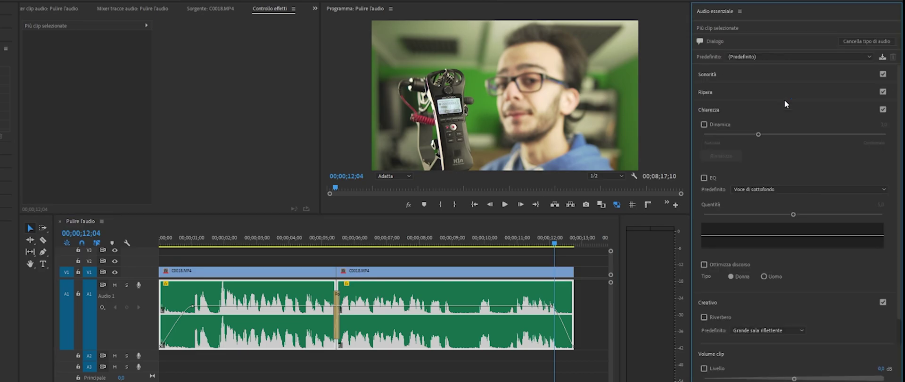
pyautogui.click(773, 57)
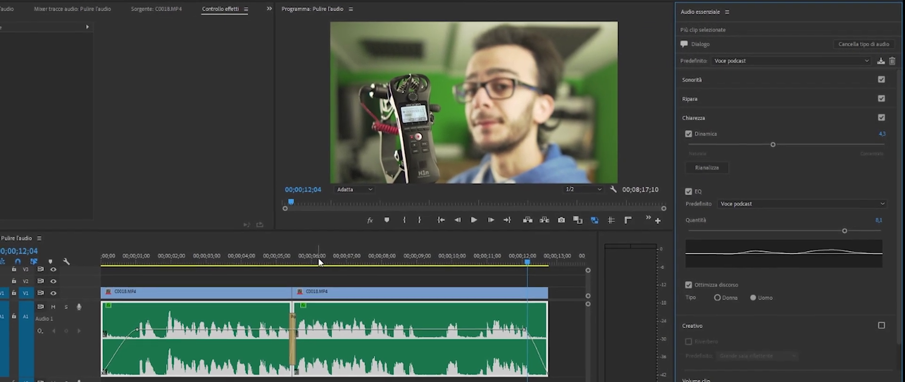
pyautogui.click(181, 248)
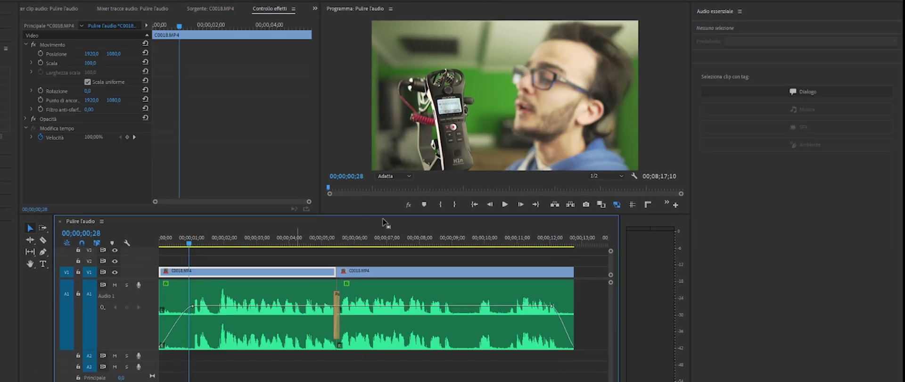
pyautogui.click(509, 205)
pyautogui.click(509, 205)
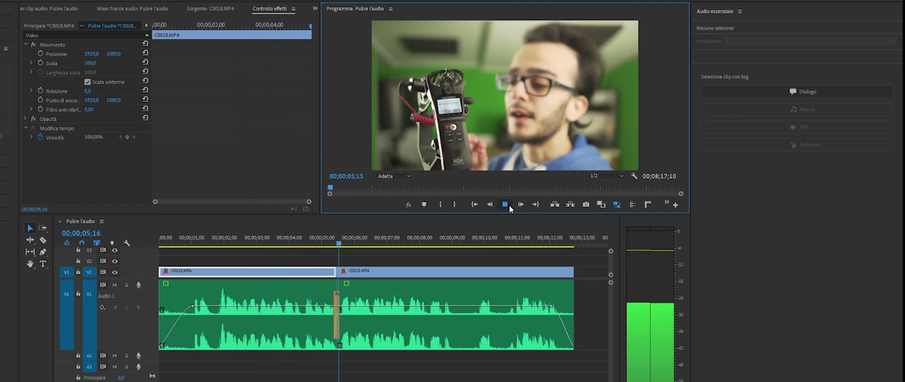
pyautogui.click(509, 204)
pyautogui.moveTo(436, 365); pyautogui.dragTo(281, 318)
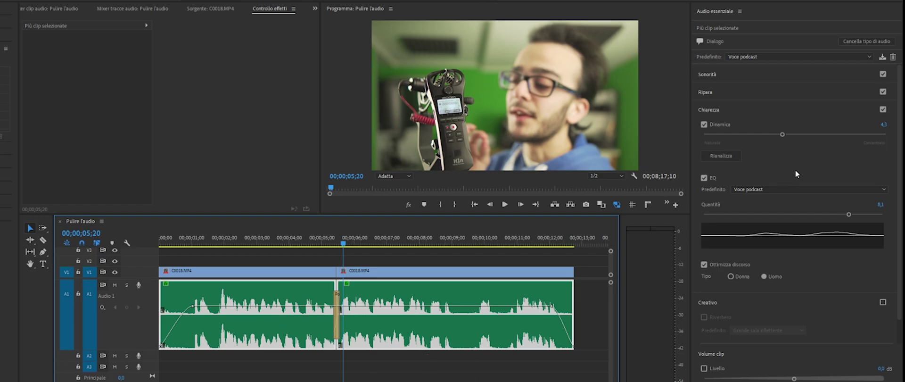
pyautogui.click(736, 75)
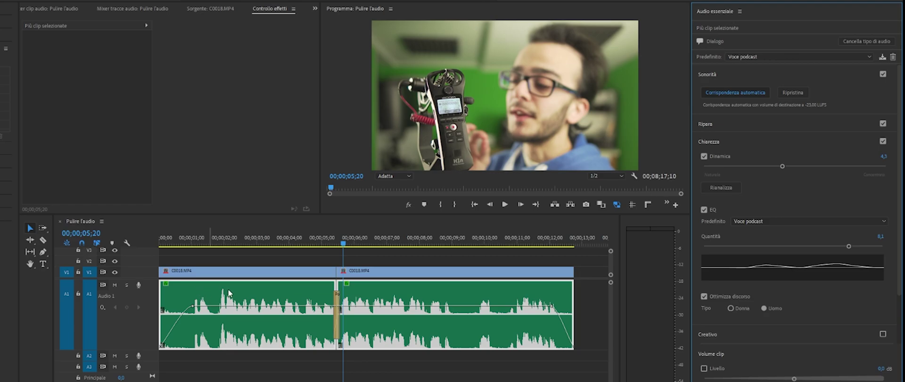
# Collapse Sonorità and expand the Ripara section in Essential Sound.
pyautogui.click(726, 76)
pyautogui.click(709, 91)
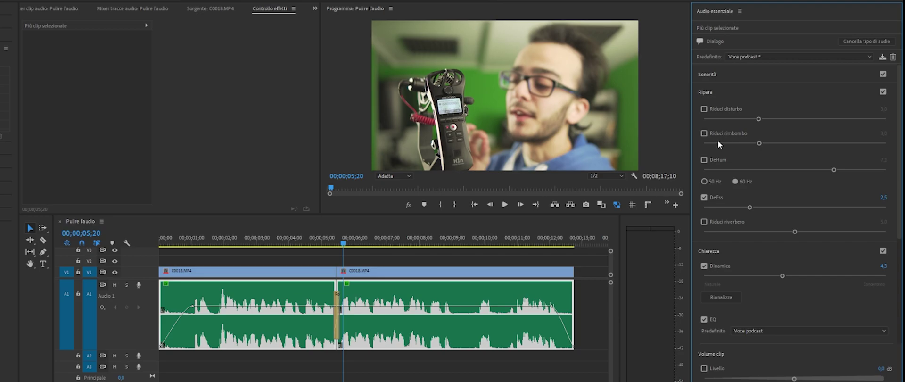
# Play back from one second in, reselect the clips, and set DeEss to 1,5 and Dinamica to 2,3.
pyautogui.click(192, 236)
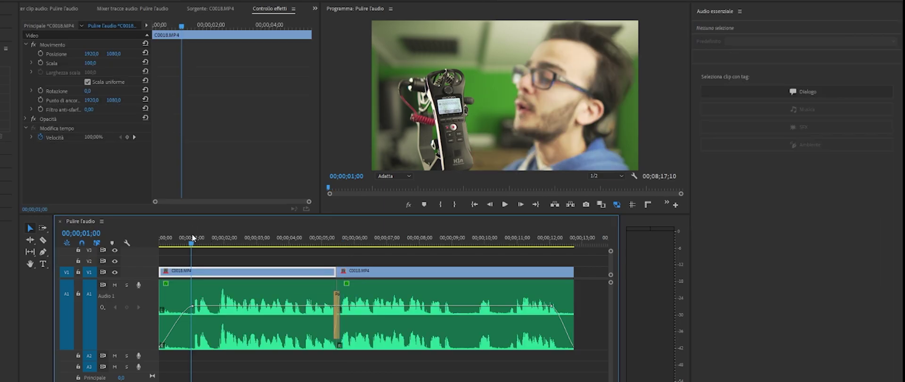
pyautogui.click(504, 205)
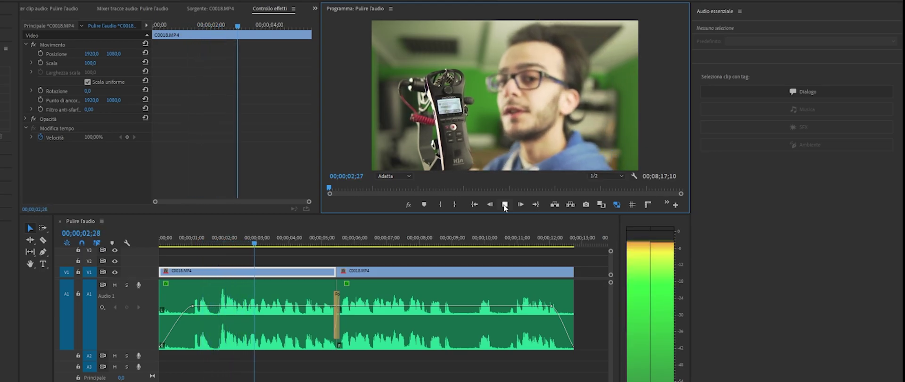
pyautogui.moveTo(431, 373)
pyautogui.mouseDown()
pyautogui.moveTo(325, 329)
pyautogui.moveTo(163, 326)
pyautogui.mouseUp()
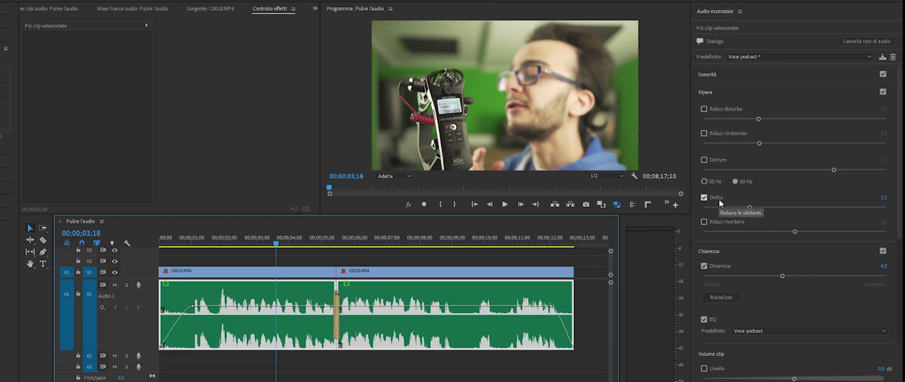
pyautogui.click(885, 197)
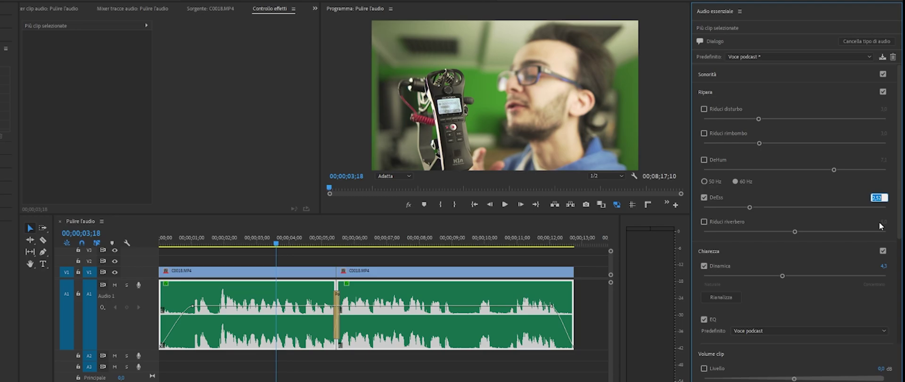
pyautogui.write('1,')
pyautogui.write('5')
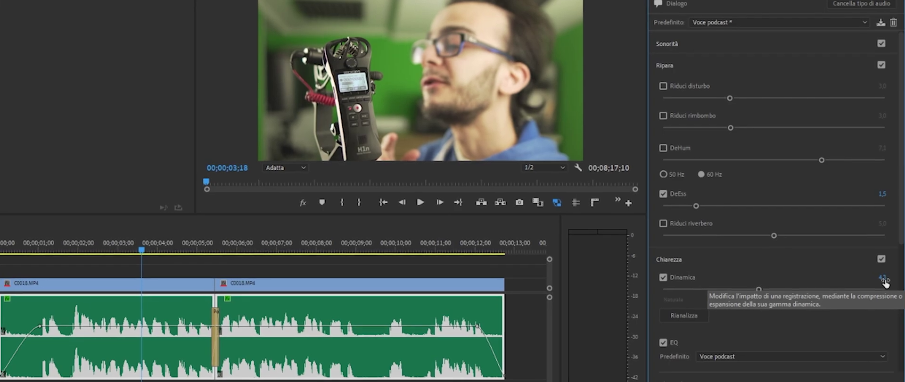
pyautogui.click(883, 278)
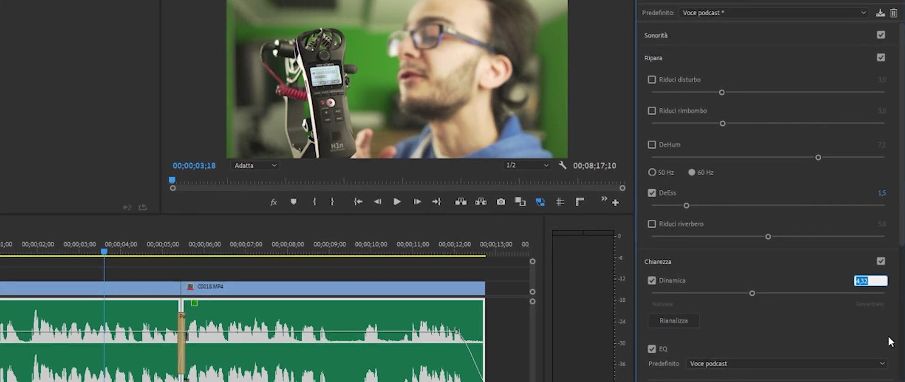
pyautogui.write('2')
pyautogui.write(',3')
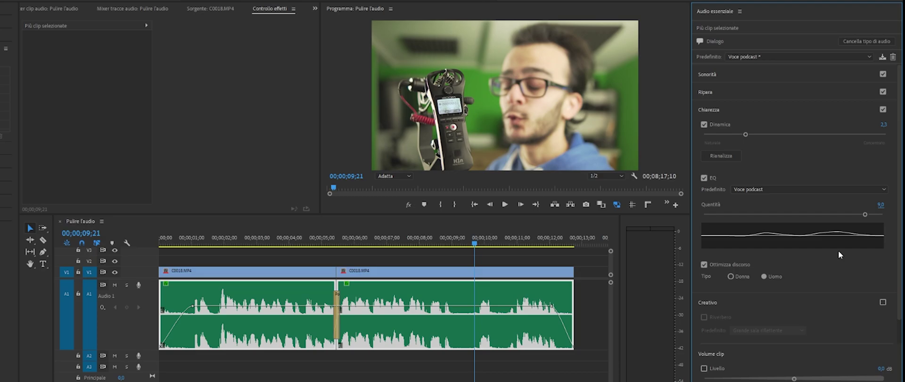
# Collapse Chiarezza, reselect both clips, and open Mixer tracce audio from the panel overflow menu.
pyautogui.click(739, 113)
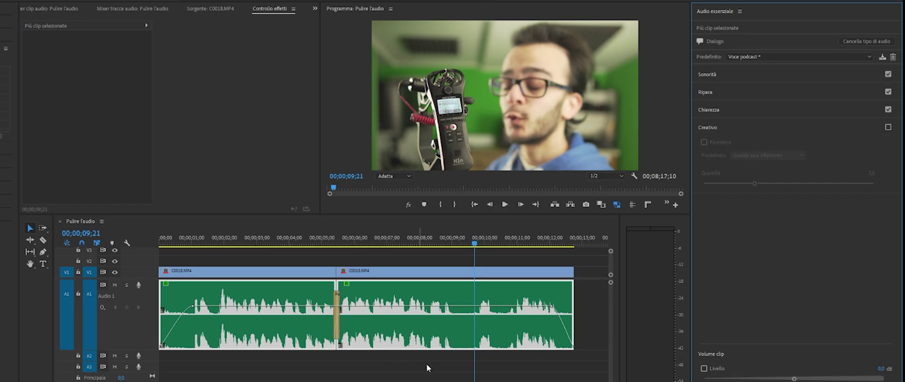
pyautogui.moveTo(465, 373); pyautogui.dragTo(334, 340)
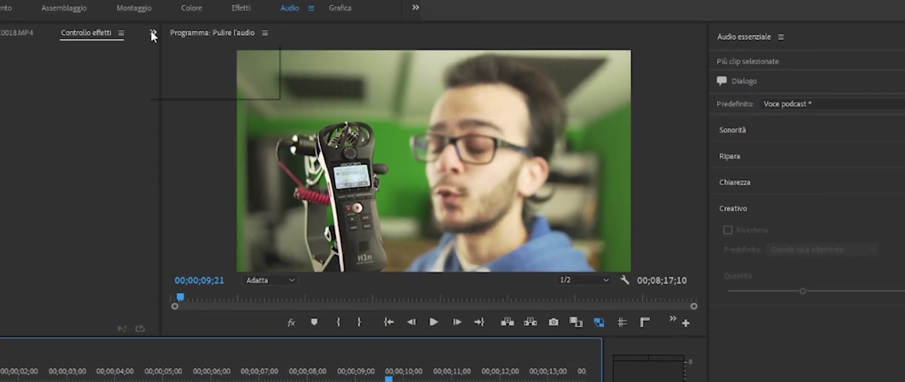
pyautogui.click(152, 32)
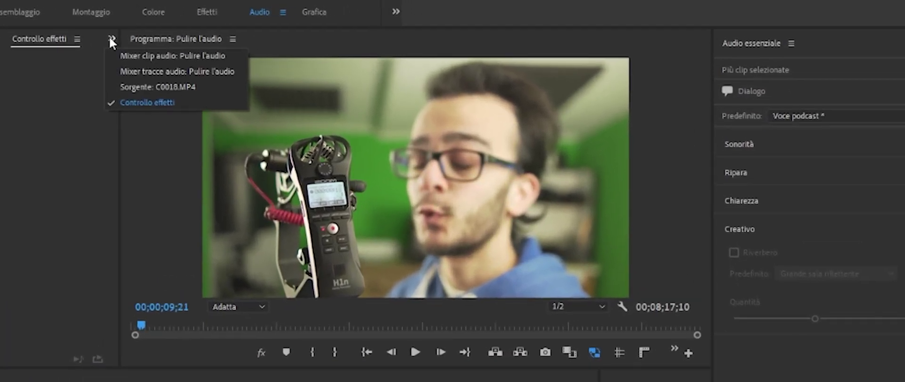
pyautogui.click(148, 71)
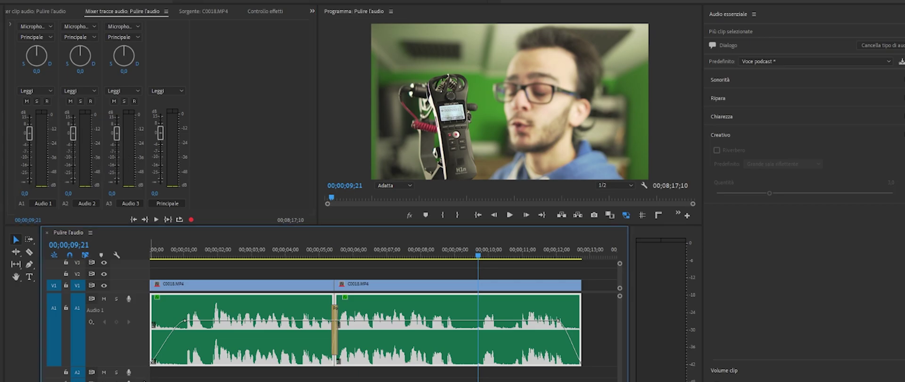
# Use Elimina tracce to delete all empty video and audio tracks from the sequence.
pyautogui.rightClick(144, 289)
pyautogui.click(200, 334)
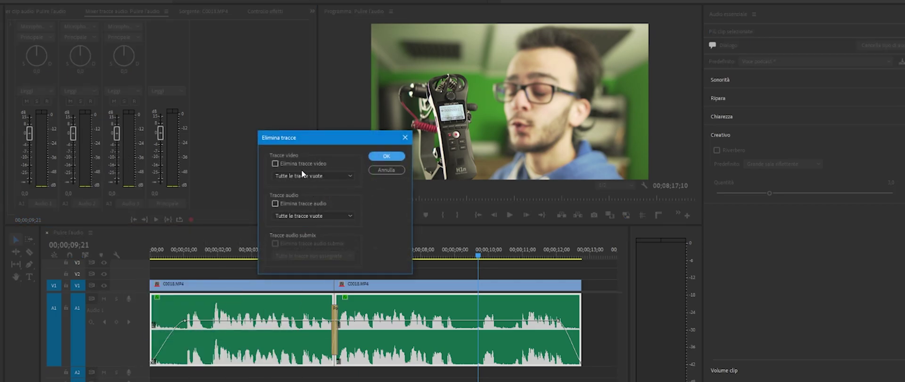
pyautogui.click(275, 163)
pyautogui.click(275, 203)
pyautogui.click(386, 156)
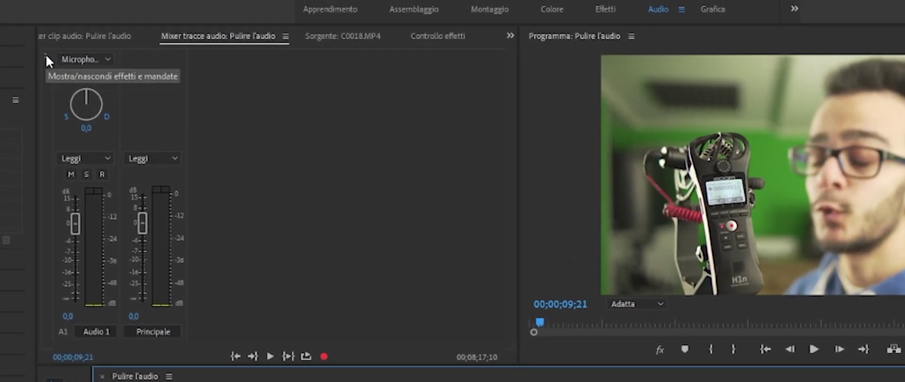
# Add Ottimizzatore vocale to Audio 1's first effect slot and set its mode to Uomo.
pyautogui.click(47, 54)
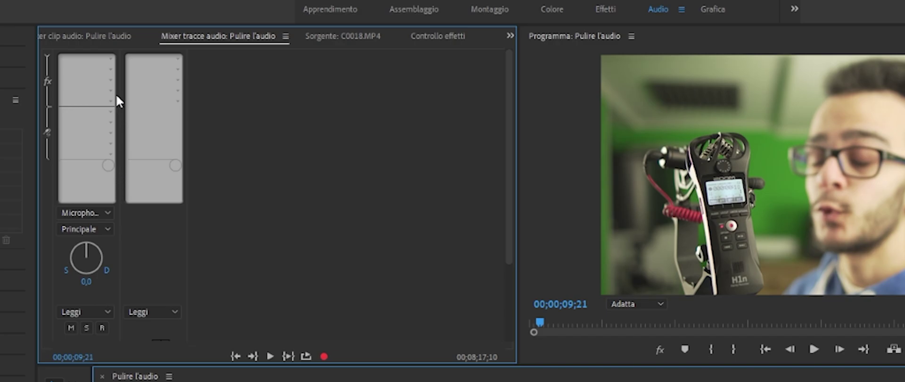
pyautogui.click(112, 58)
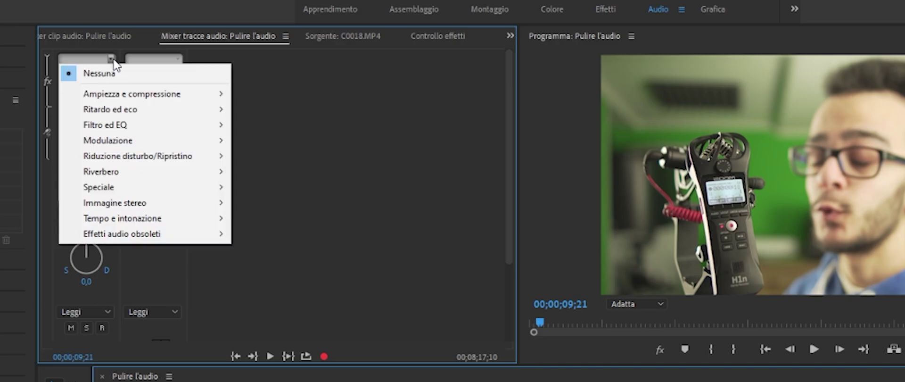
pyautogui.moveTo(172, 188)
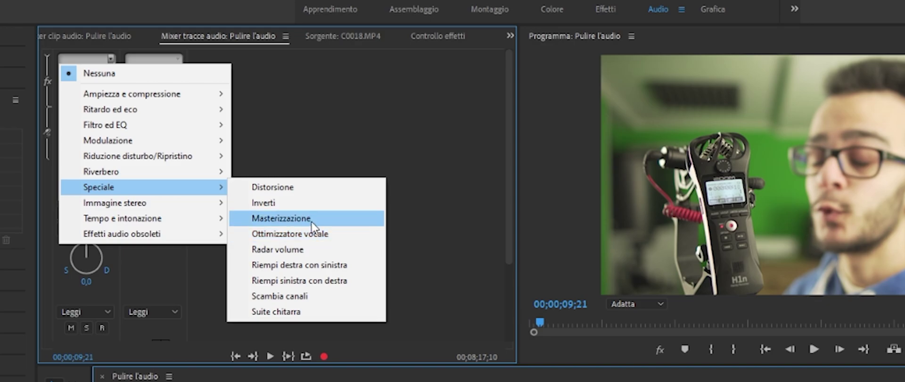
pyautogui.click(320, 235)
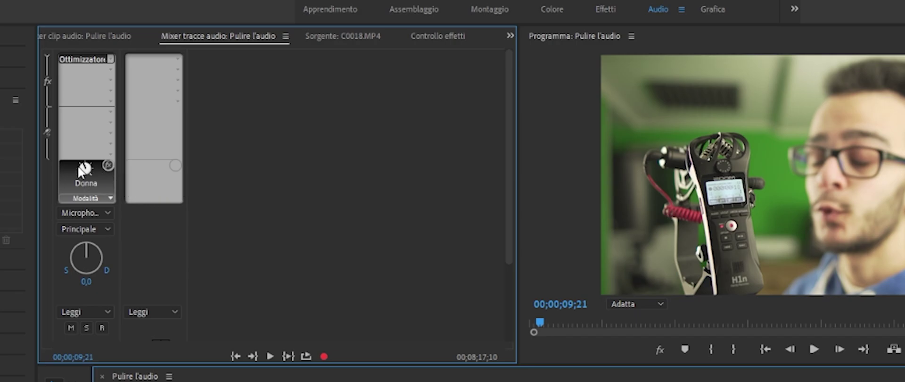
pyautogui.moveTo(85, 168); pyautogui.dragTo(124, 133)
# Add Filtro ed EQ > Filtro FFT to Audio 1's second effect slot.
pyautogui.click(110, 68)
pyautogui.moveTo(162, 107)
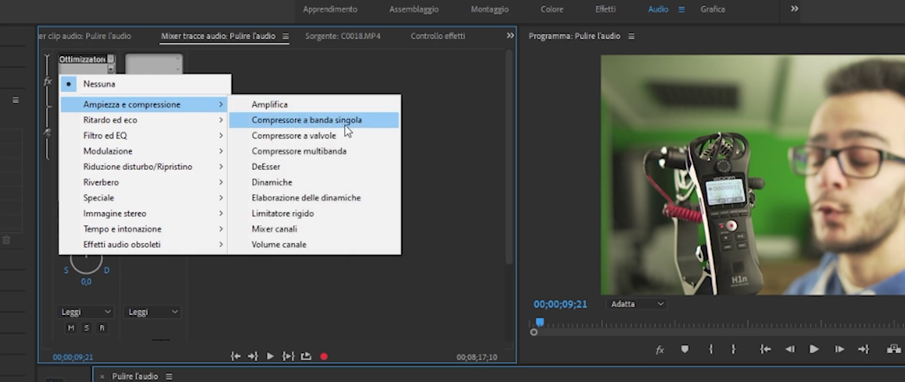
pyautogui.moveTo(198, 135)
pyautogui.click(343, 276)
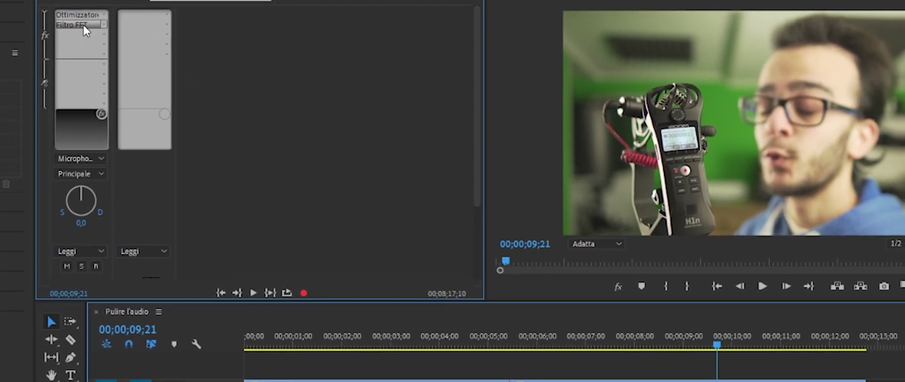
# In the Filtro FFT editor, add points near 100 Hz and 10 kHz and roll off the highs.
pyautogui.doubleClick(84, 59)
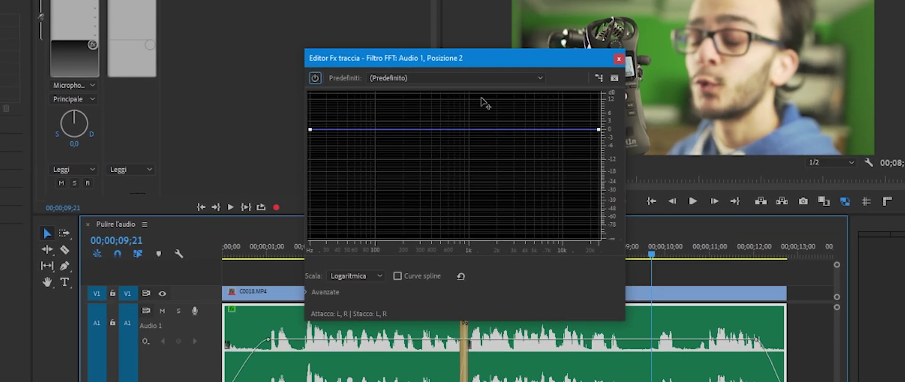
pyautogui.moveTo(545, 95); pyautogui.dragTo(302, 17)
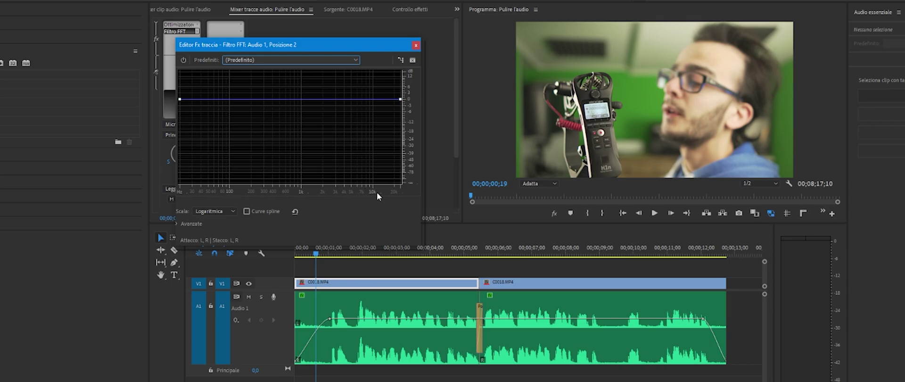
pyautogui.click(654, 216)
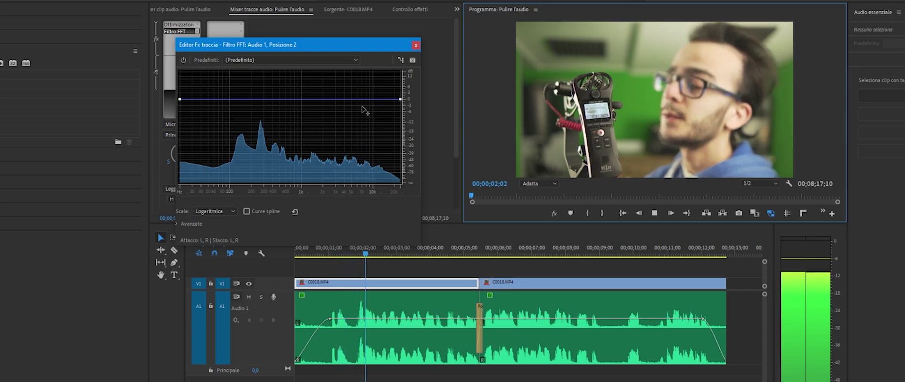
pyautogui.click(656, 213)
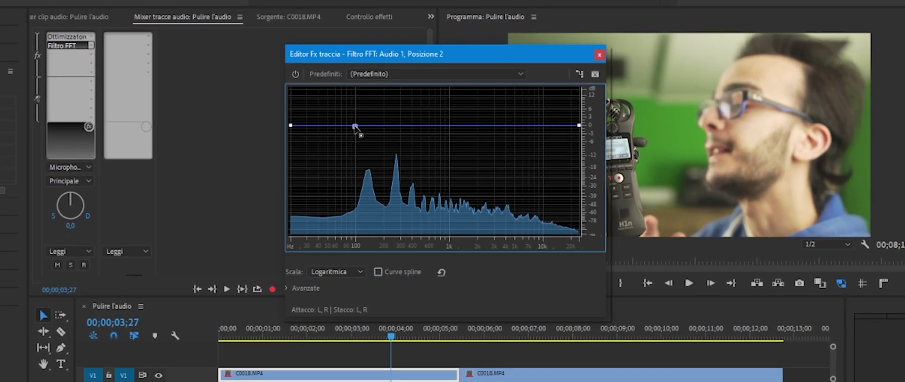
pyautogui.click(354, 127)
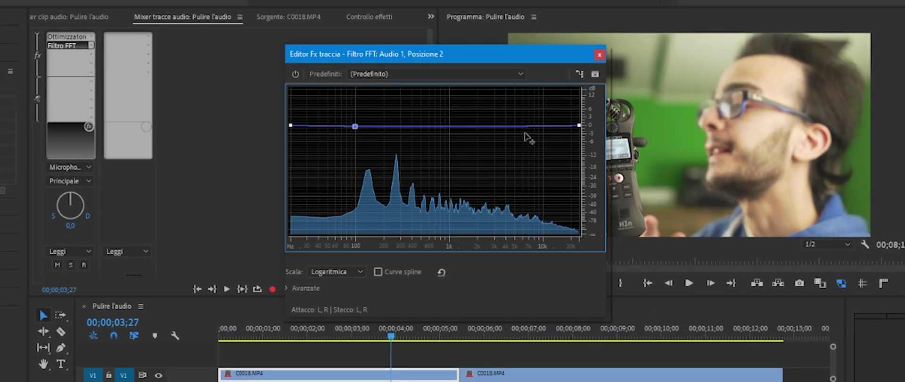
pyautogui.click(532, 128)
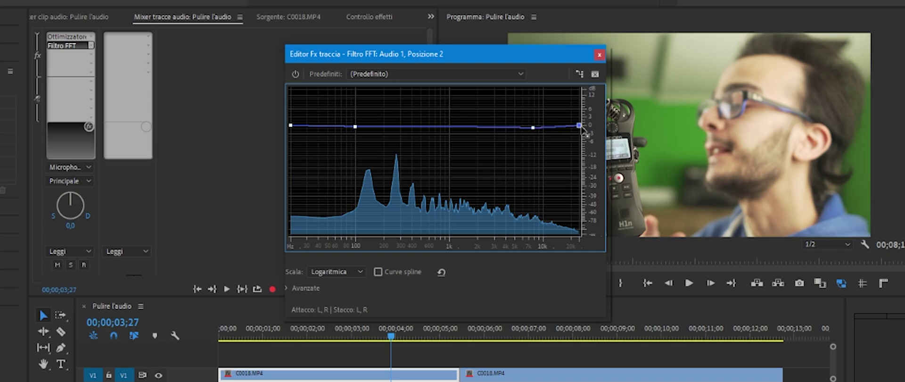
pyautogui.moveTo(579, 125); pyautogui.dragTo(579, 234)
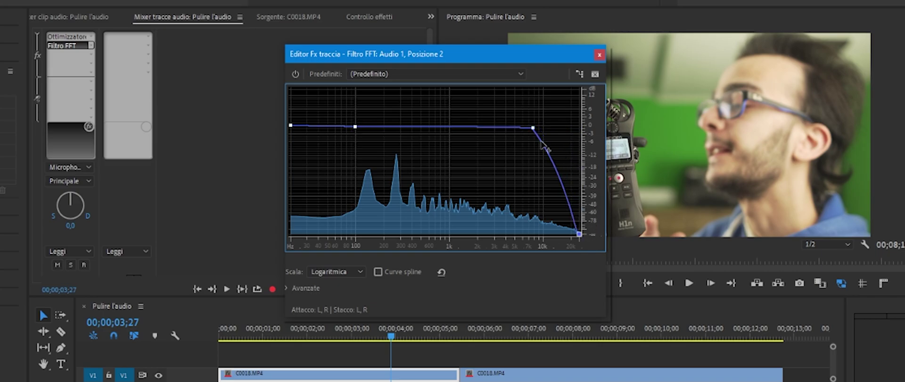
pyautogui.moveTo(533, 128); pyautogui.dragTo(533, 142)
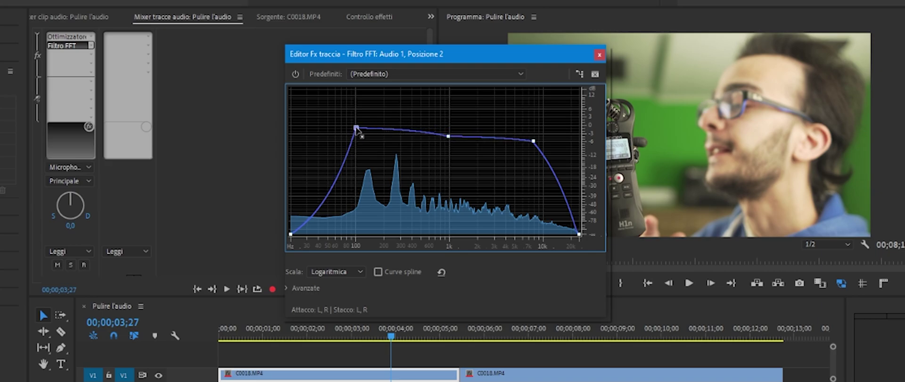
# Smooth the FFT curve as a spline and refine the low and high roll-off slopes.
pyautogui.click(378, 272)
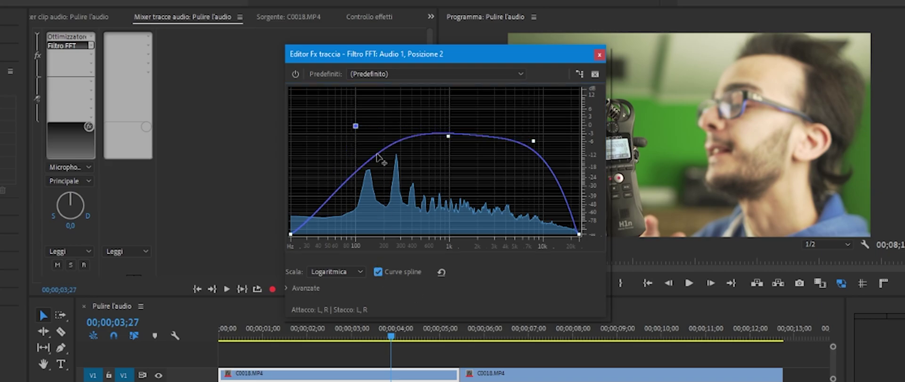
pyautogui.click(357, 119)
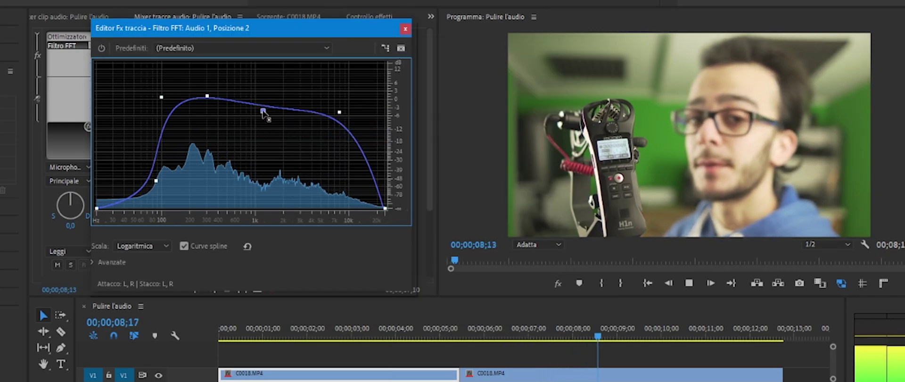
pyautogui.moveTo(161, 97); pyautogui.dragTo(165, 117)
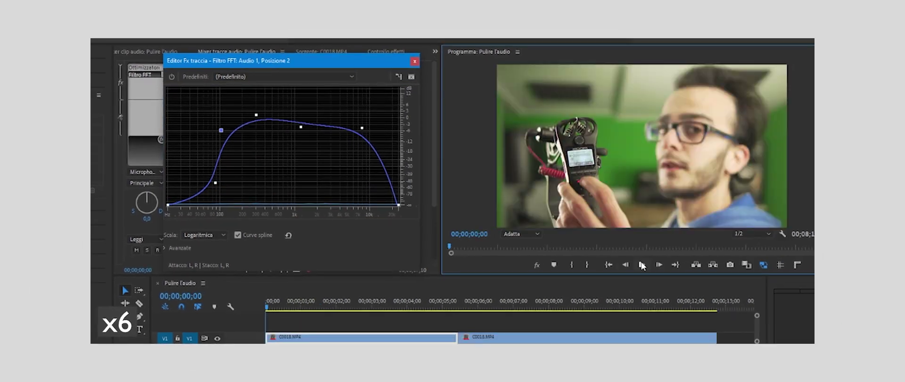
pyautogui.click(642, 265)
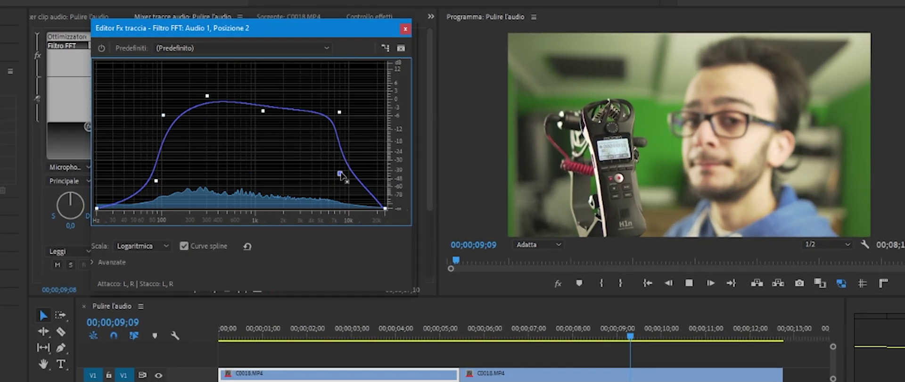
pyautogui.click(386, 185)
pyautogui.moveTo(370, 184); pyautogui.dragTo(372, 193)
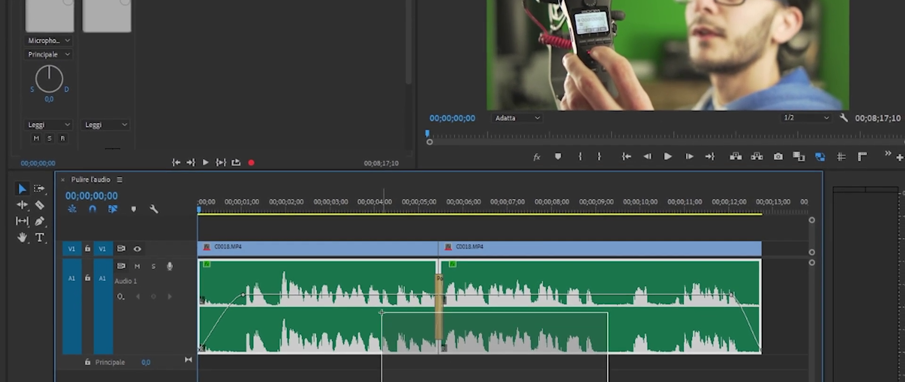
# Select both timeline clips and set Guadagno audio to Normalizza picco massimo a -3 dB.
pyautogui.moveTo(381, 311); pyautogui.dragTo(607, 380)
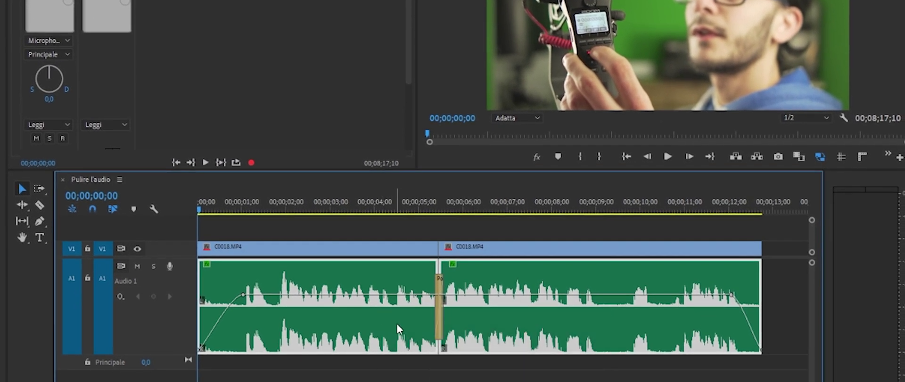
pyautogui.rightClick(398, 327)
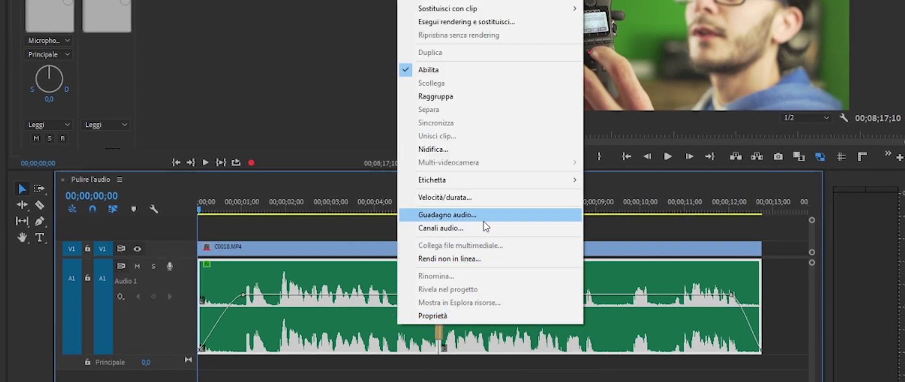
pyautogui.click(484, 219)
pyautogui.click(424, 188)
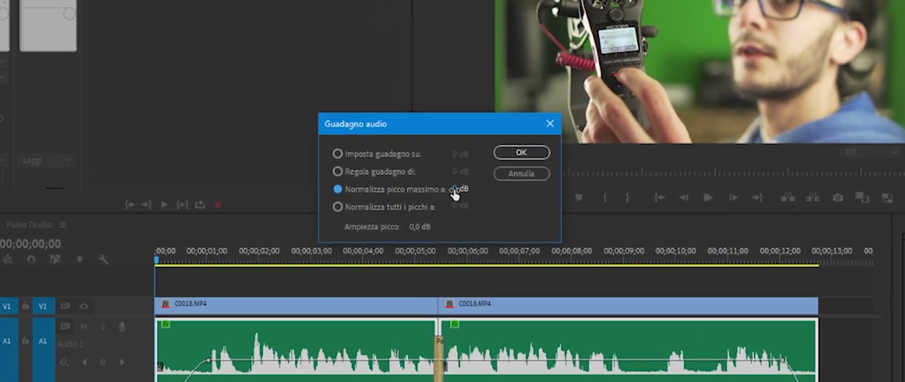
pyautogui.write('-3')
pyautogui.press('Return')
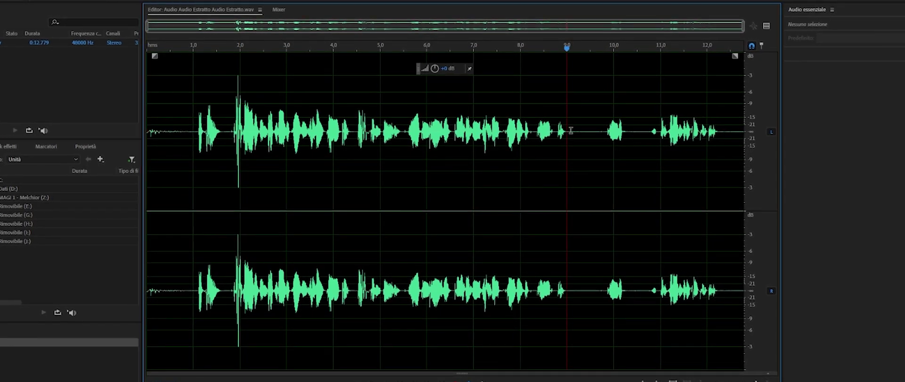
# Delete the silent gap near 9 s, add a fade-in and fade-out, and play the result.
pyautogui.moveTo(562, 133); pyautogui.dragTo(599, 133)
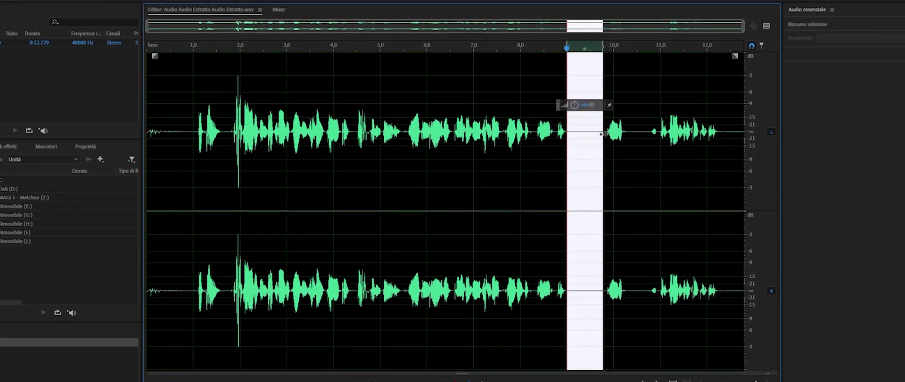
pyautogui.press('Delete')
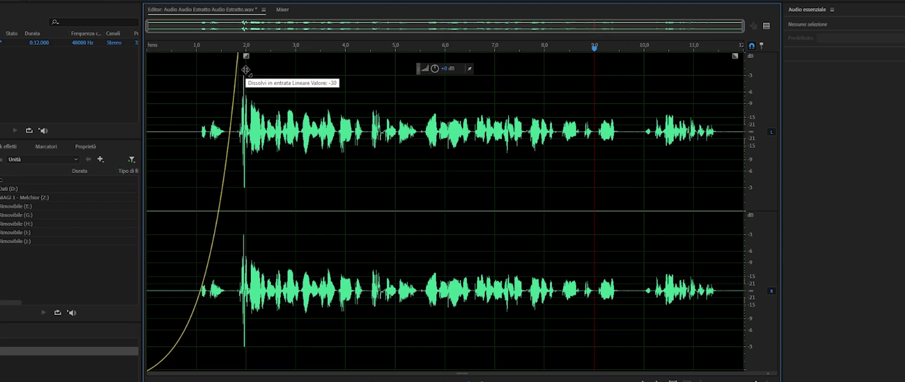
pyautogui.moveTo(240, 69); pyautogui.dragTo(241, 70)
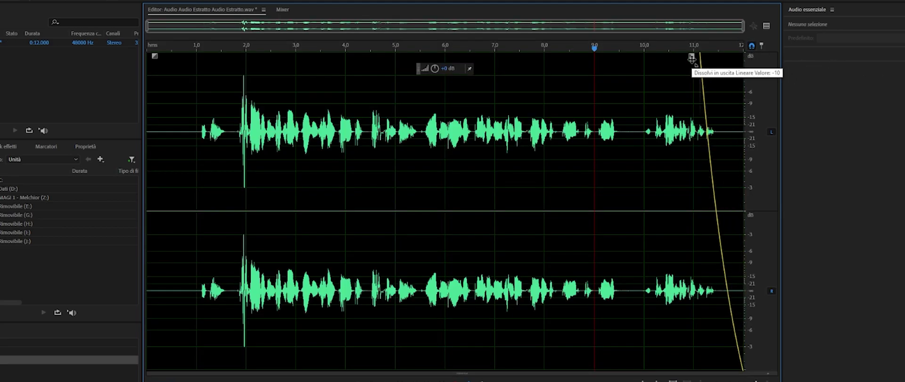
pyautogui.moveTo(680, 57)
pyautogui.mouseDown()
pyautogui.moveTo(739, 56)
pyautogui.moveTo(496, 60)
pyautogui.moveTo(776, 55)
pyautogui.mouseUp()
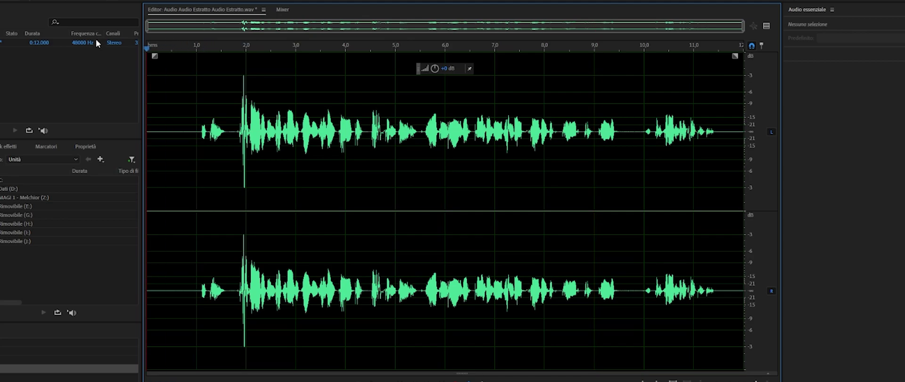
pyautogui.press('space')
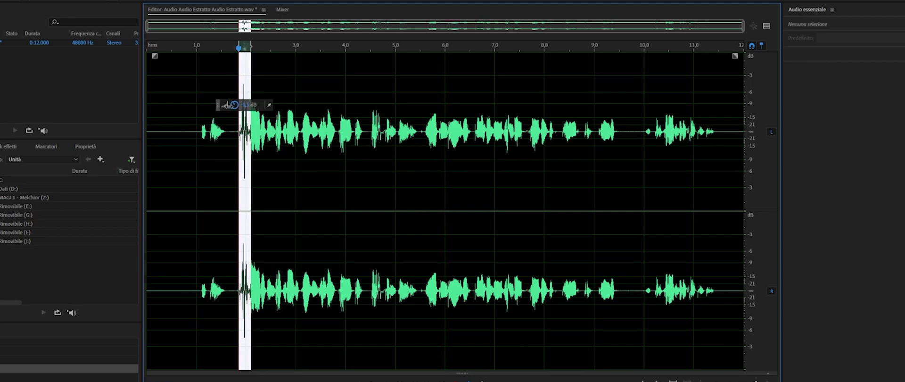
# Zoom in and select the quiet noise-only stretch around 9.6–10 seconds.
pyautogui.click(289, 170)
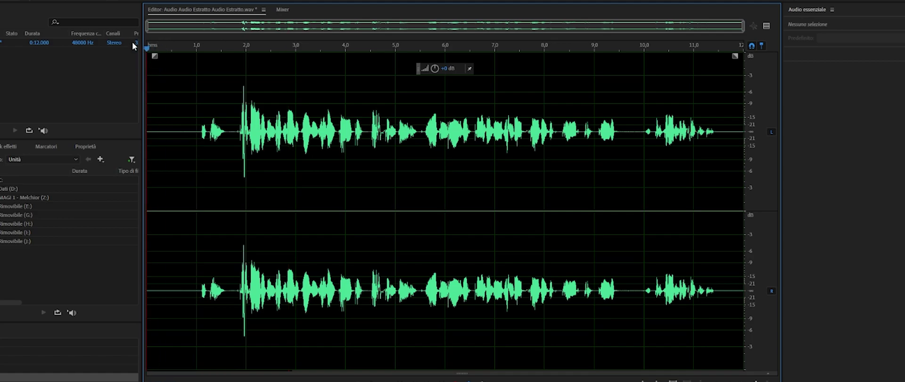
pyautogui.scroll(3, 634, 139)
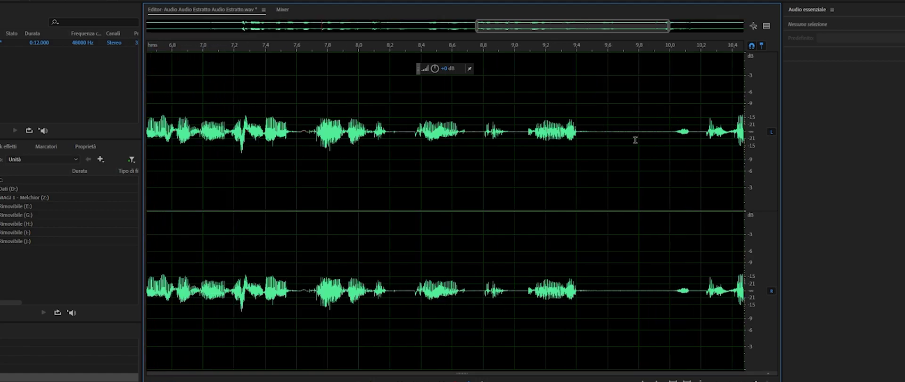
pyautogui.scroll(2, 675, 137)
pyautogui.moveTo(682, 136); pyautogui.dragTo(573, 188)
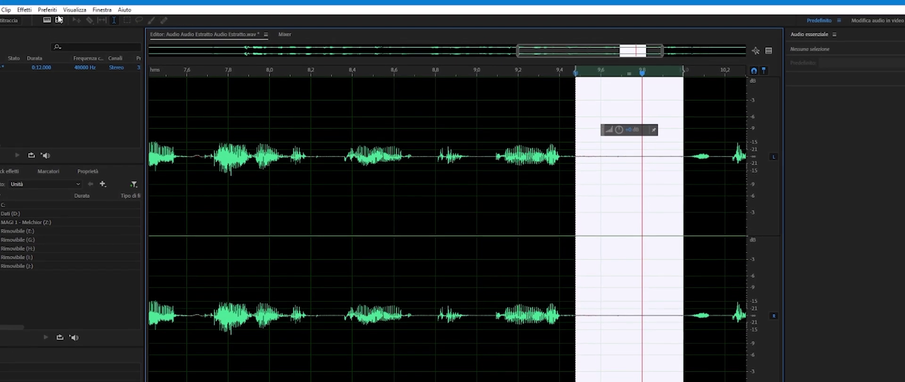
# Capture that range with Acquisisci profilo rumore, then select the whole recording.
pyautogui.click(25, 17)
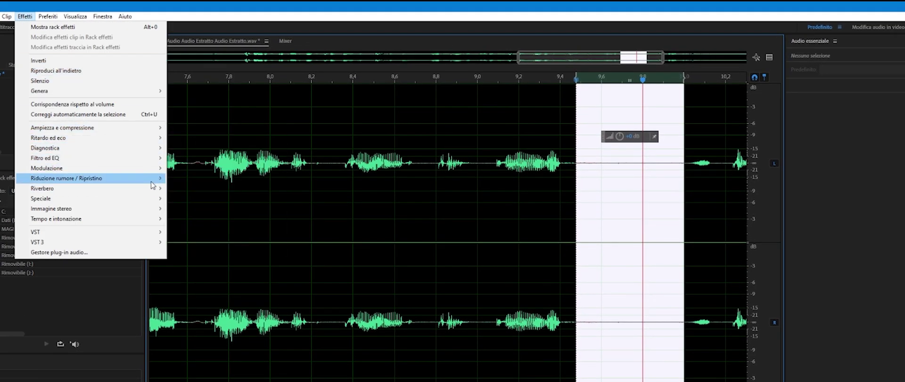
pyautogui.moveTo(152, 180)
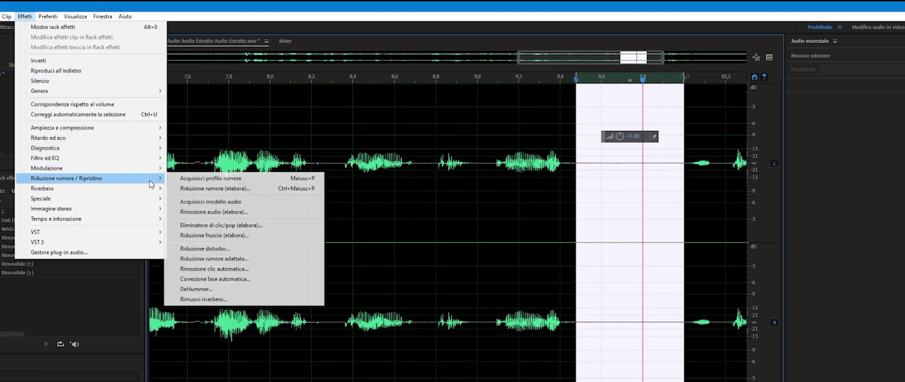
pyautogui.click(238, 179)
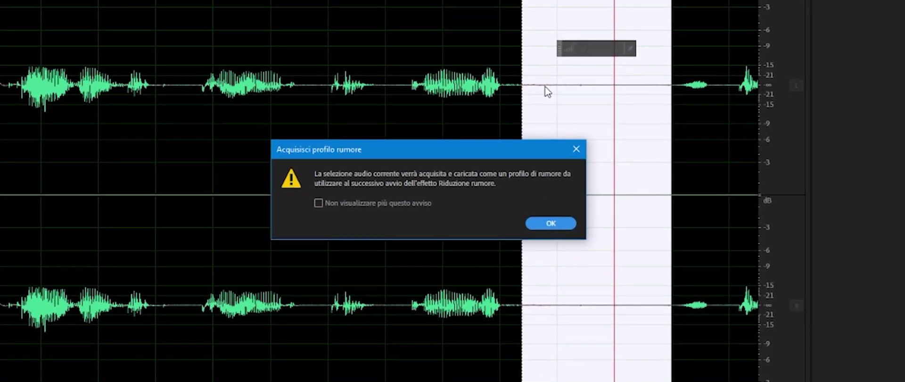
pyautogui.click(551, 223)
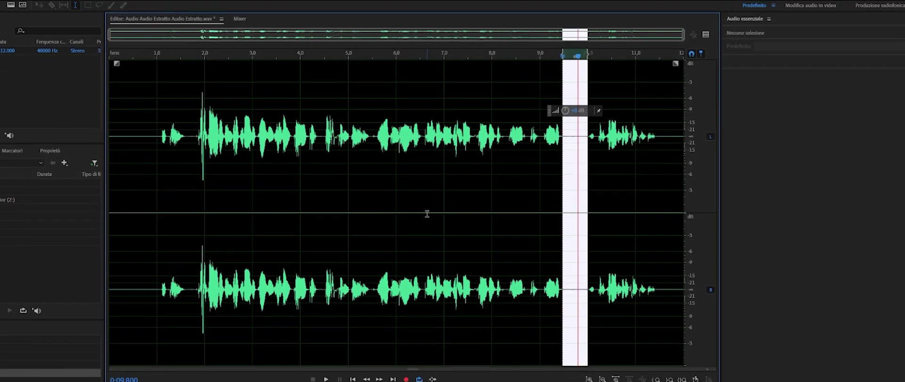
pyautogui.hotkey('ctrl', 'a')
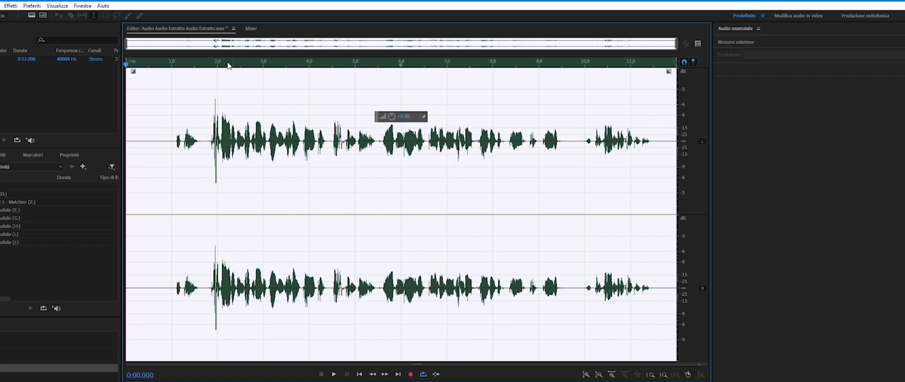
# Apply Riduzione rumore at 50% with 16 dB reduction to Audio Estratto.wav.
pyautogui.click(11, 6)
pyautogui.moveTo(116, 159)
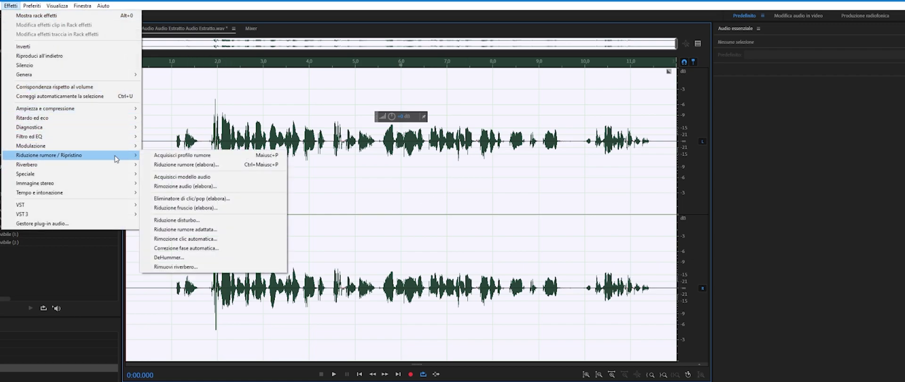
pyautogui.click(198, 165)
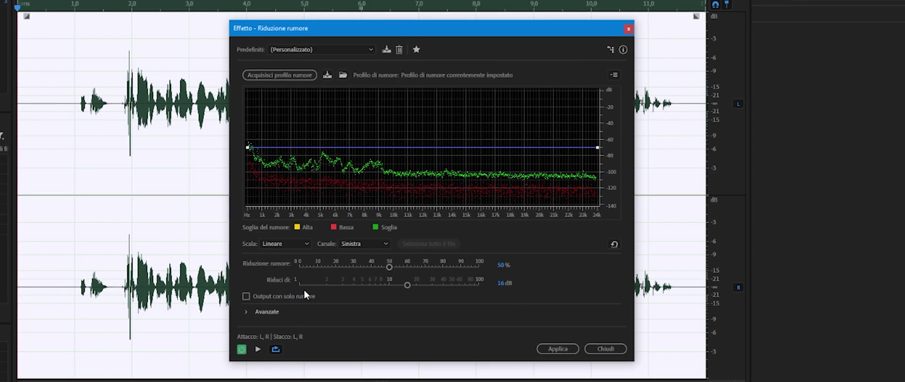
pyautogui.click(245, 311)
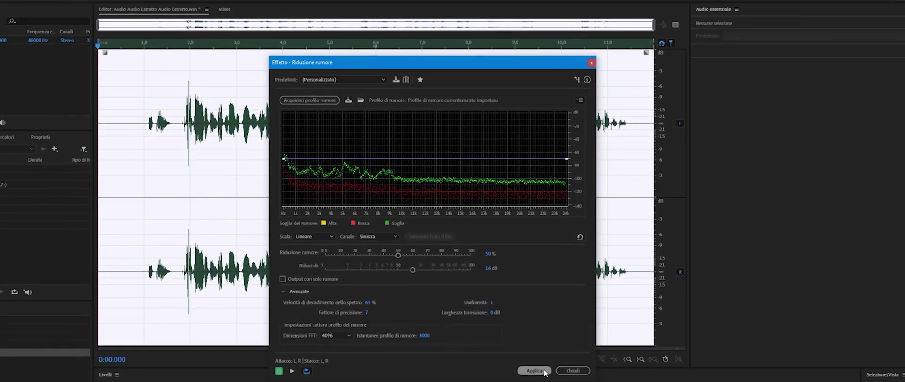
pyautogui.click(542, 369)
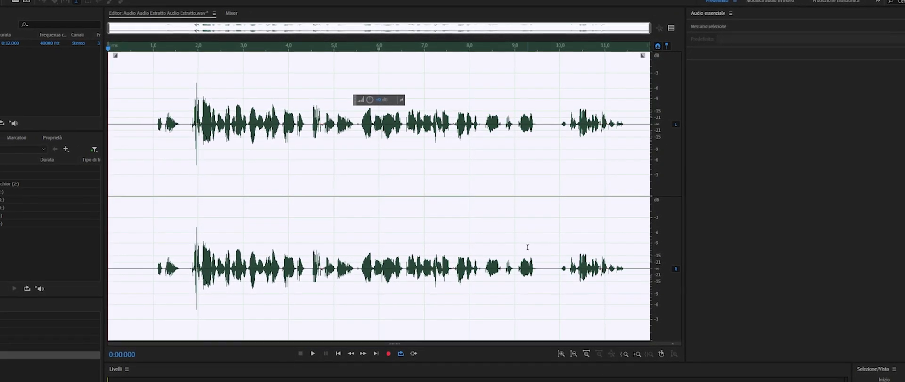
# Zoom the waveform in and back out, then select all 12 seconds with Ctrl+A.
pyautogui.scroll(5, 521, 162)
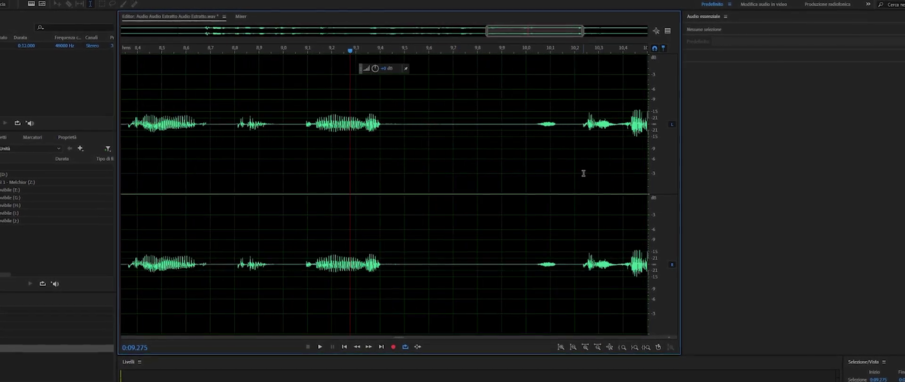
pyautogui.scroll(-2, 485, 163)
pyautogui.scroll(-2, 486, 163)
pyautogui.scroll(-2, 485, 163)
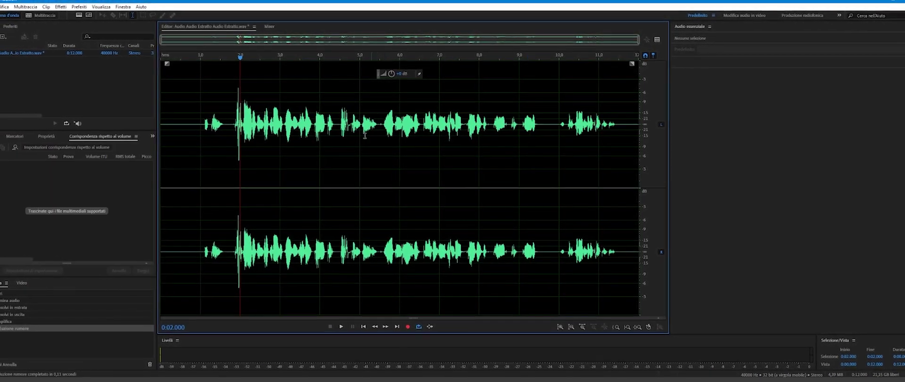
pyautogui.hotkey('ctrl', 'a')
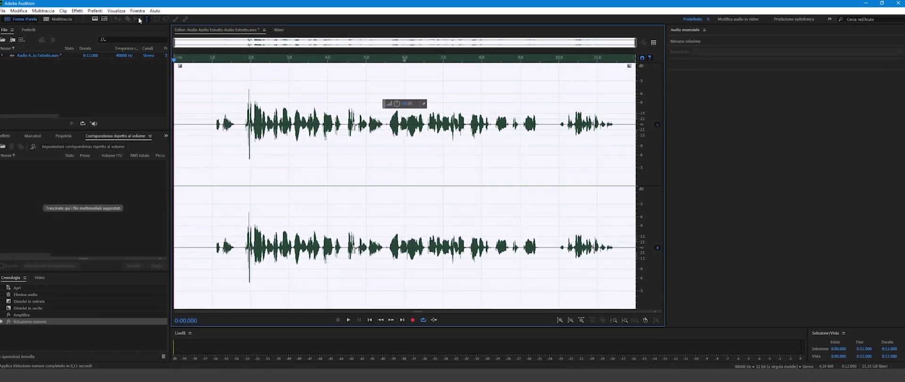
# Apply Ampiezza e compressione > Normalizza to the recording with a -6 dB target.
pyautogui.click(82, 11)
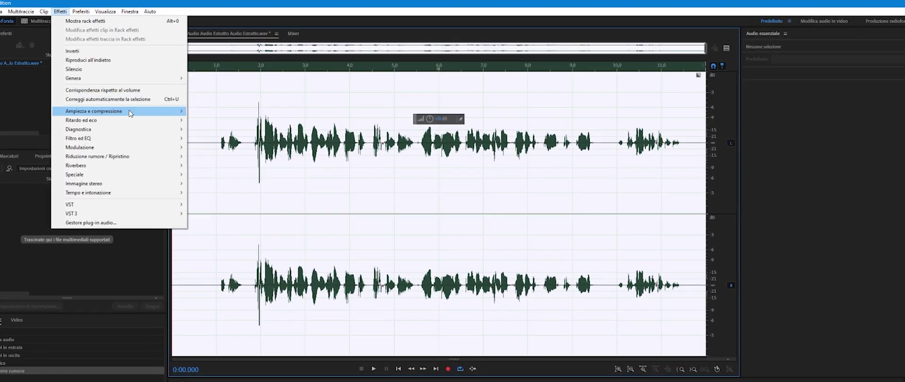
pyautogui.moveTo(171, 99)
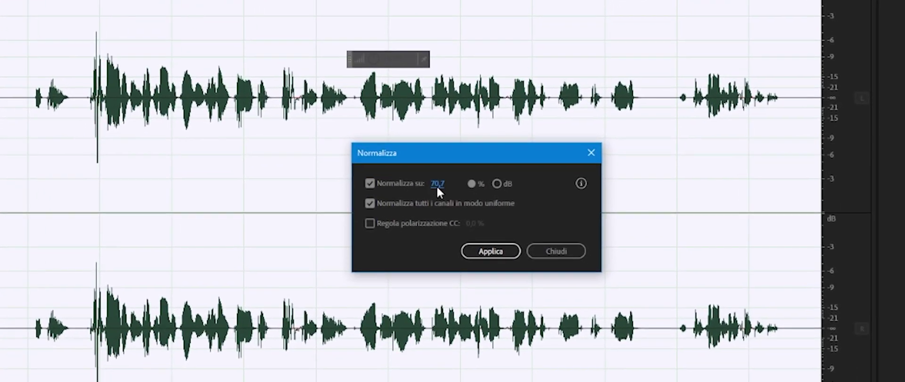
pyautogui.click(437, 183)
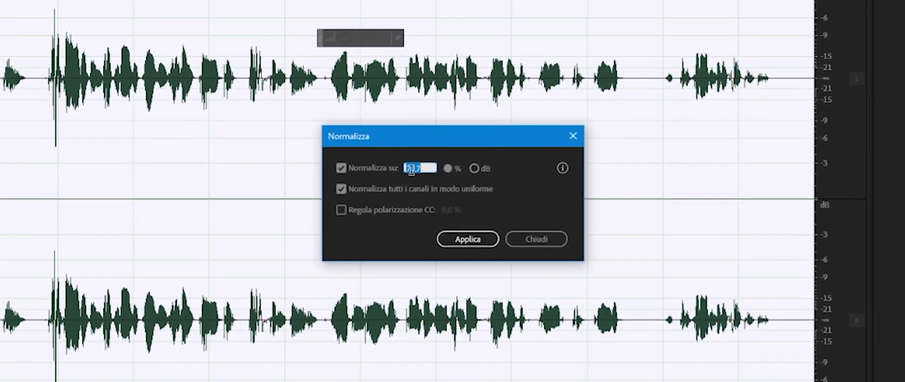
pyautogui.press('BackSpace')
pyautogui.write('-6')
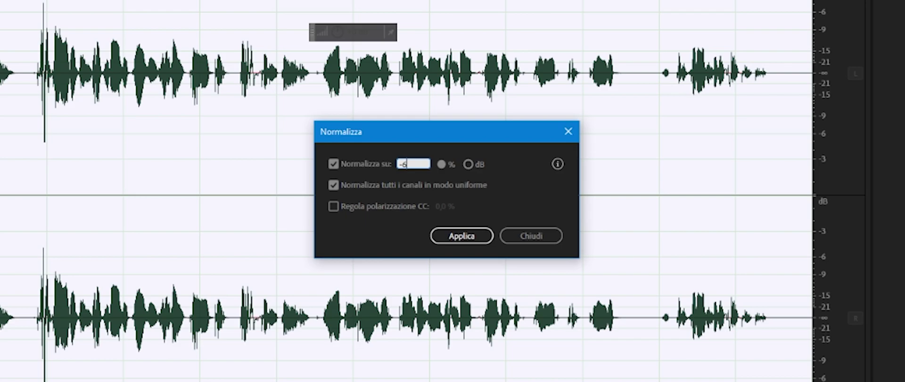
pyautogui.press('Return')
pyautogui.click(468, 164)
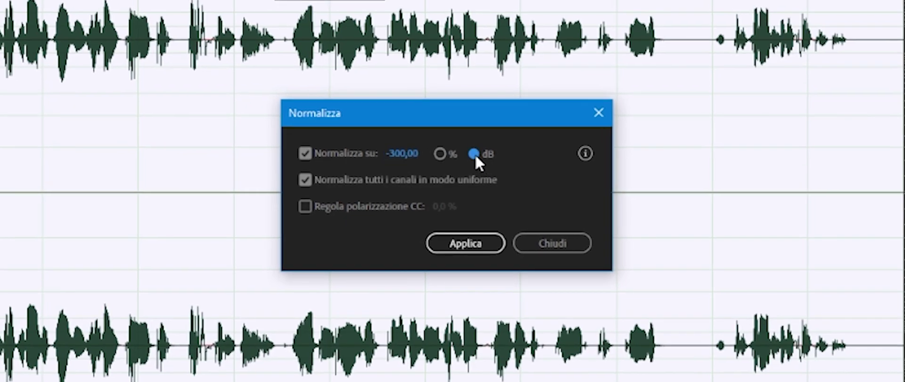
pyautogui.click(401, 154)
pyautogui.press('BackSpace')
pyautogui.write('-6')
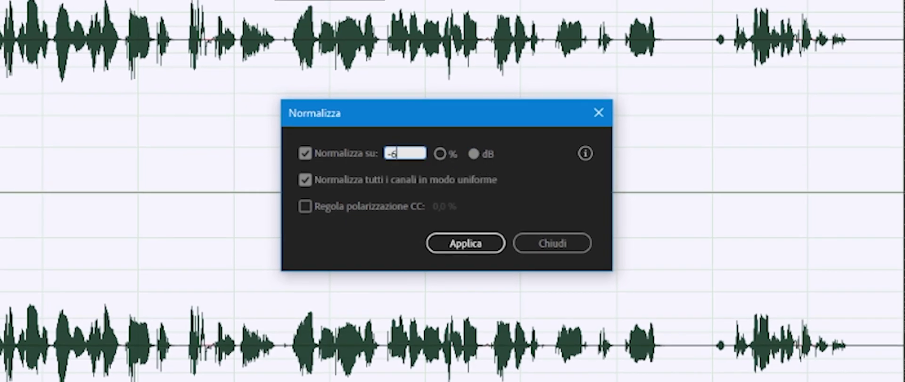
pyautogui.press('Return')
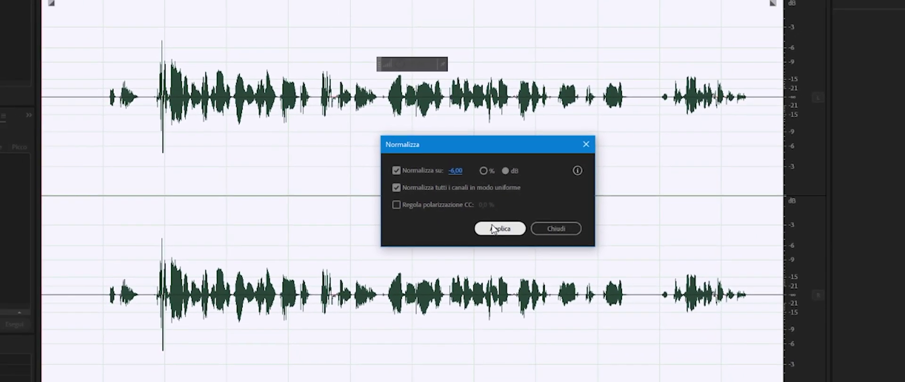
pyautogui.click(493, 228)
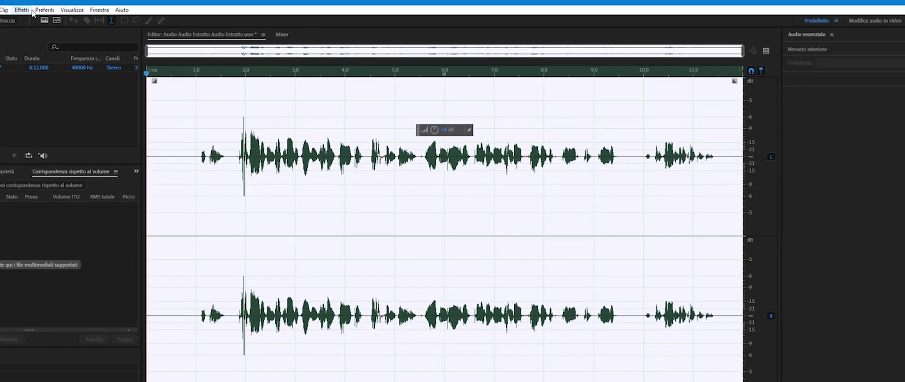
# Open Compressore multibanda, browse its presets, and preview the speech through it.
pyautogui.click(24, 9)
pyautogui.moveTo(156, 121)
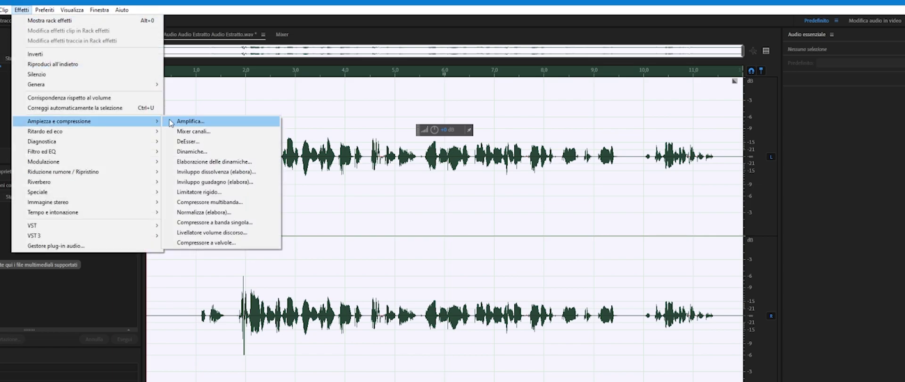
pyautogui.click(241, 202)
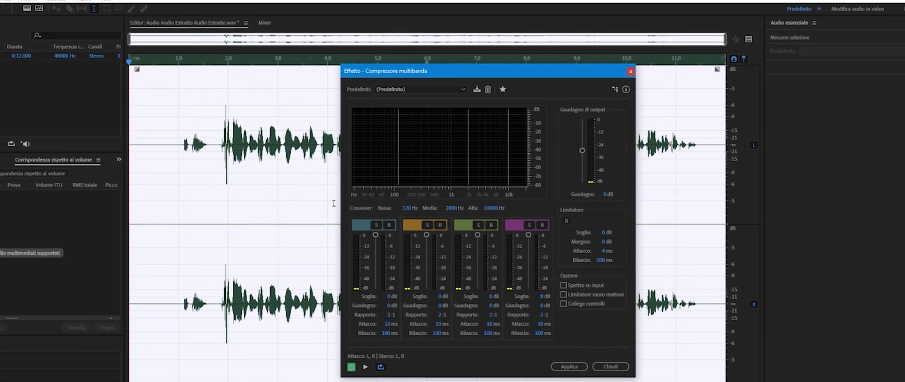
pyautogui.click(395, 89)
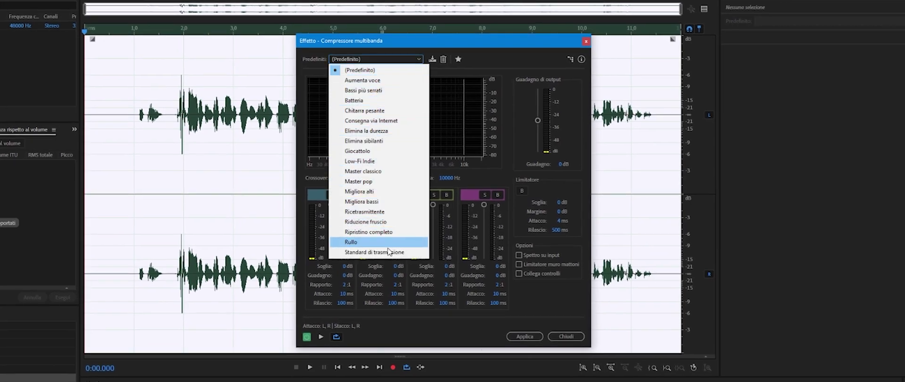
pyautogui.moveTo(465, 41); pyautogui.dragTo(529, 39)
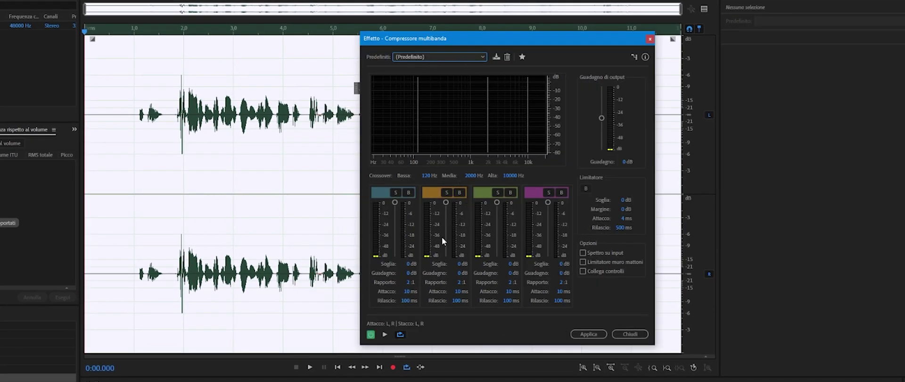
pyautogui.click(384, 334)
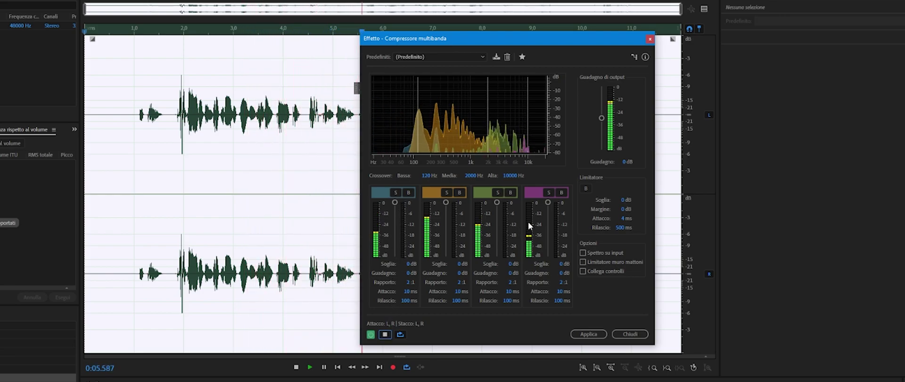
# Lower band 4 threshold to -17 dB and band 3 to -15 dB, with 5 dB output gain.
pyautogui.moveTo(548, 202); pyautogui.dragTo(541, 218)
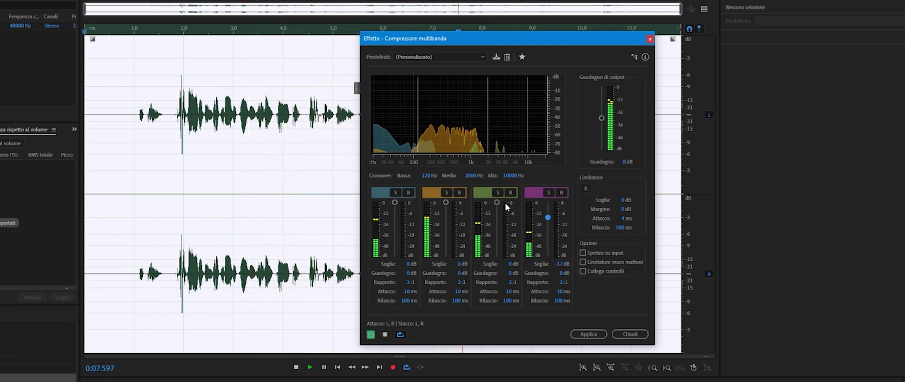
pyautogui.moveTo(496, 202); pyautogui.dragTo(497, 215)
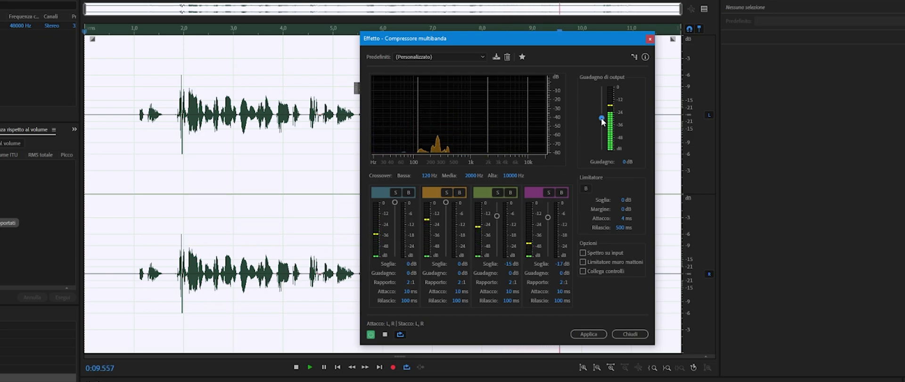
pyautogui.moveTo(600, 117); pyautogui.dragTo(604, 110)
pyautogui.press('space')
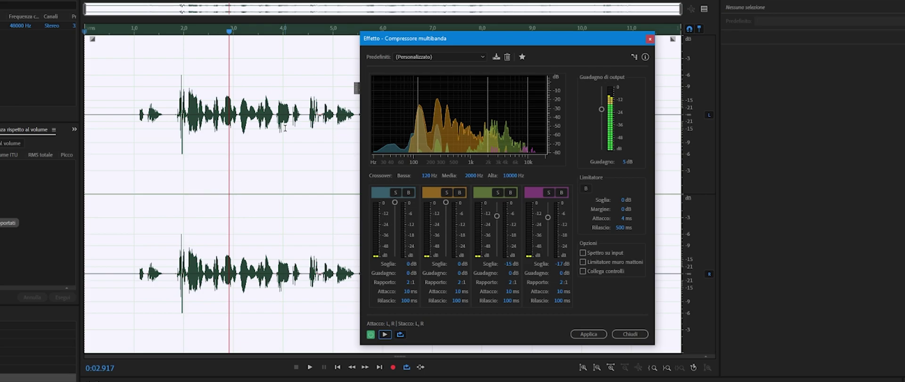
pyautogui.click(386, 335)
pyautogui.moveTo(395, 202); pyautogui.dragTo(395, 257)
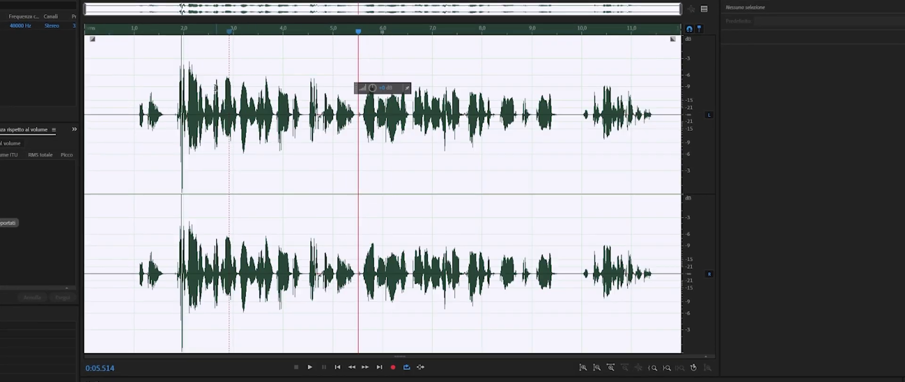
pyautogui.click(209, 79)
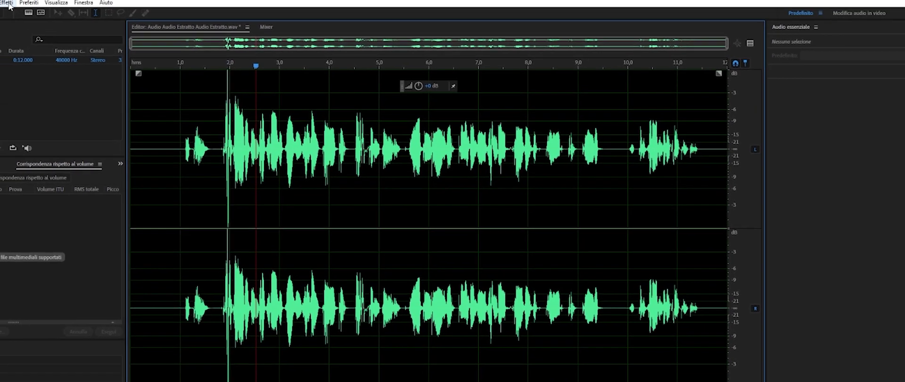
# Apply Dynamics Processing with the curve's loudest end pulled down to -15 dB, after previewing.
pyautogui.click(21, 13)
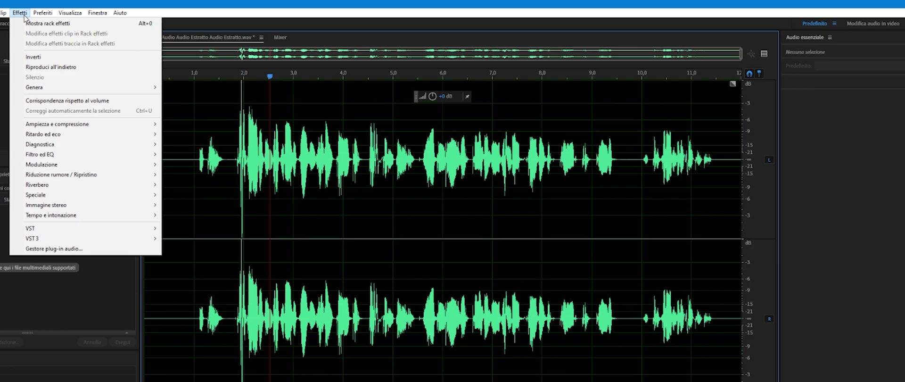
pyautogui.moveTo(113, 129)
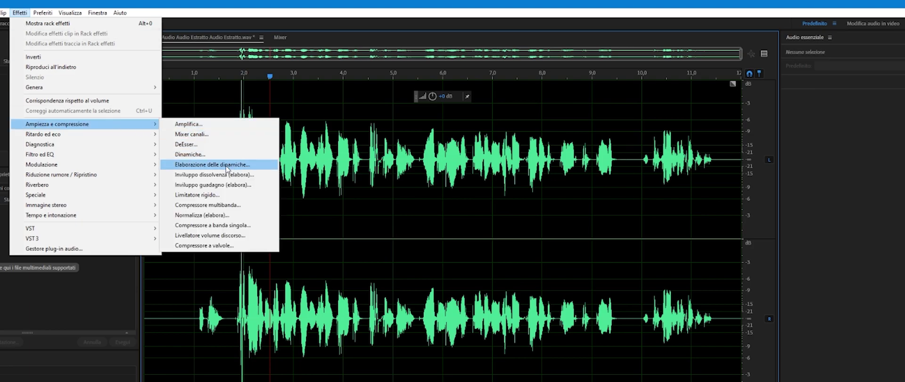
pyautogui.click(213, 164)
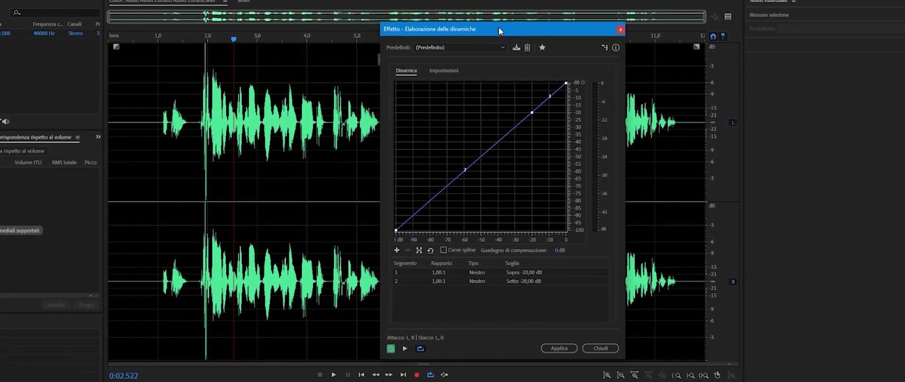
pyautogui.moveTo(570, 84)
pyautogui.moveTo(570, 84)
pyautogui.mouseDown()
pyautogui.moveTo(570, 105)
pyautogui.moveTo(538, 116)
pyautogui.mouseUp()
pyautogui.click(408, 348)
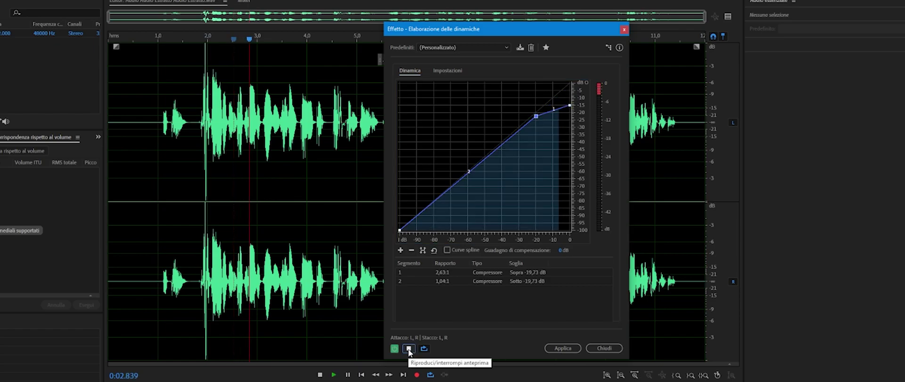
pyautogui.click(557, 348)
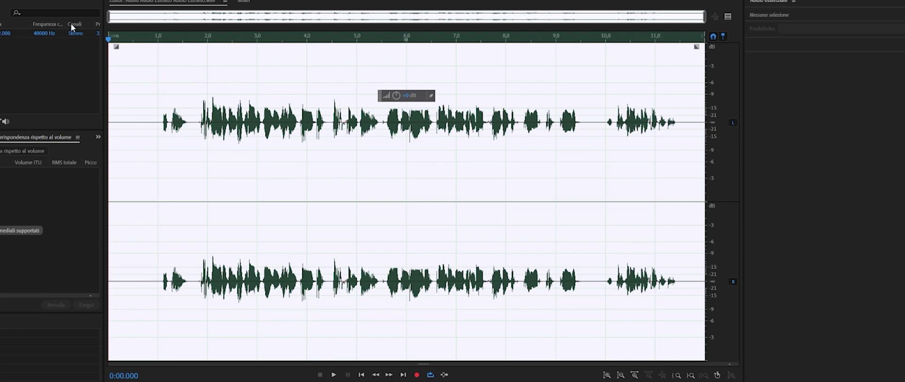
# Undo that pass and reapply dynamics with a spline curve and a raised top endpoint for gentler compression.
pyautogui.hotkey('ctrl', 'z')
pyautogui.hotkey('ctrl', 'r')
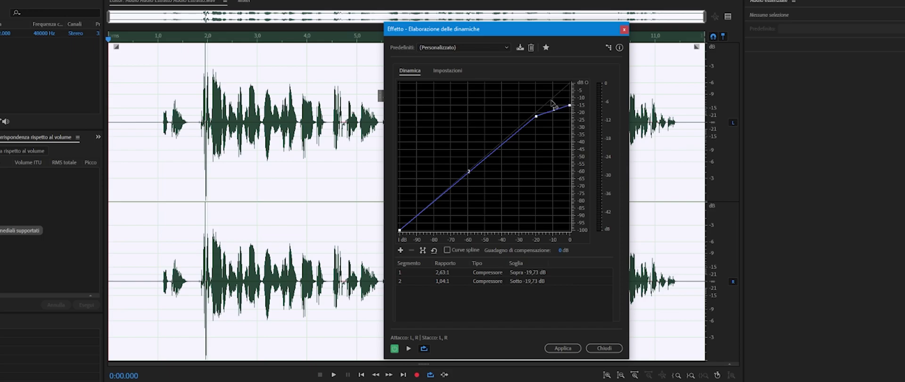
pyautogui.moveTo(569, 105)
pyautogui.rightClick(536, 116)
pyautogui.click(579, 285)
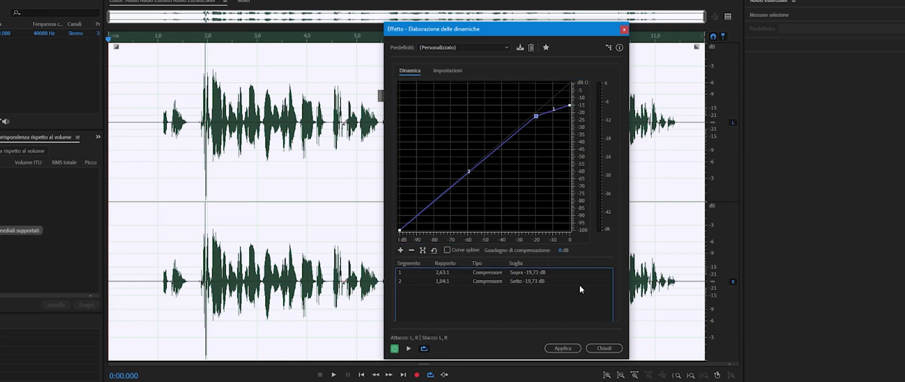
pyautogui.click(447, 250)
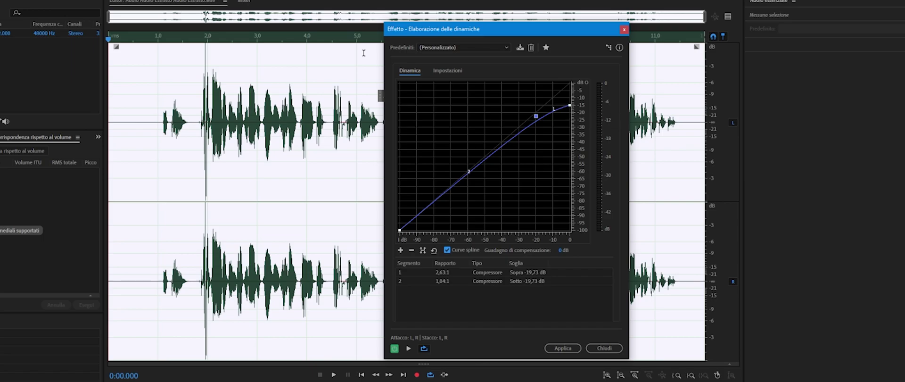
pyautogui.moveTo(570, 106)
pyautogui.mouseDown()
pyautogui.moveTo(571, 83)
pyautogui.moveTo(575, 113)
pyautogui.mouseUp()
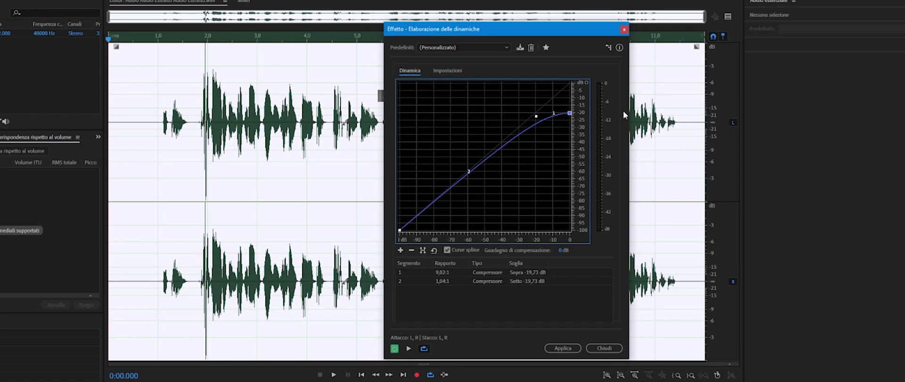
pyautogui.moveTo(571, 114); pyautogui.dragTo(581, 95)
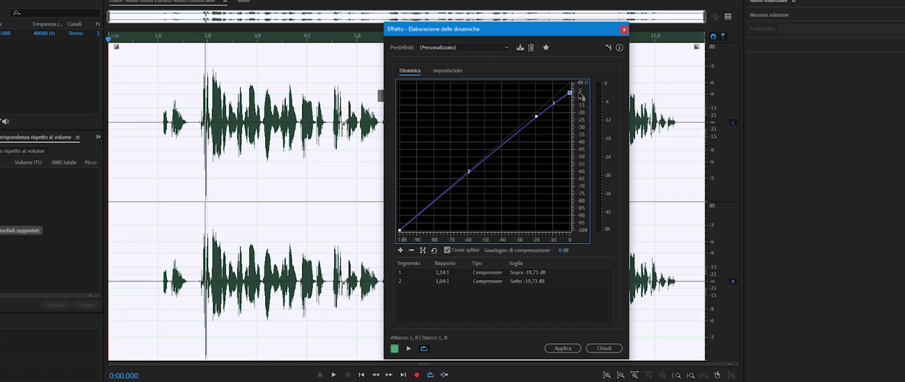
pyautogui.moveTo(573, 98)
pyautogui.click(571, 348)
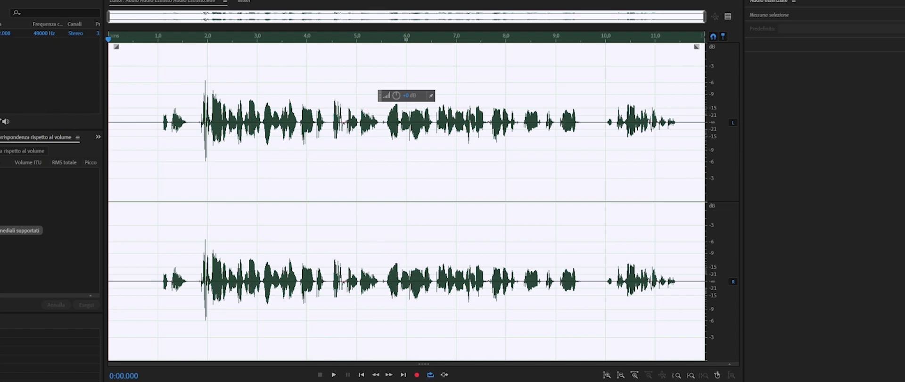
pyautogui.click(21, 13)
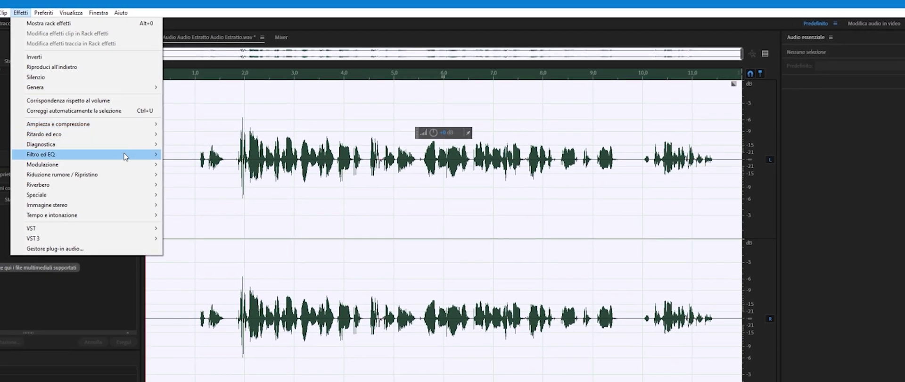
# Open the Parametric Equalizer and reset it with the Ripristino completo preset.
pyautogui.moveTo(127, 157)
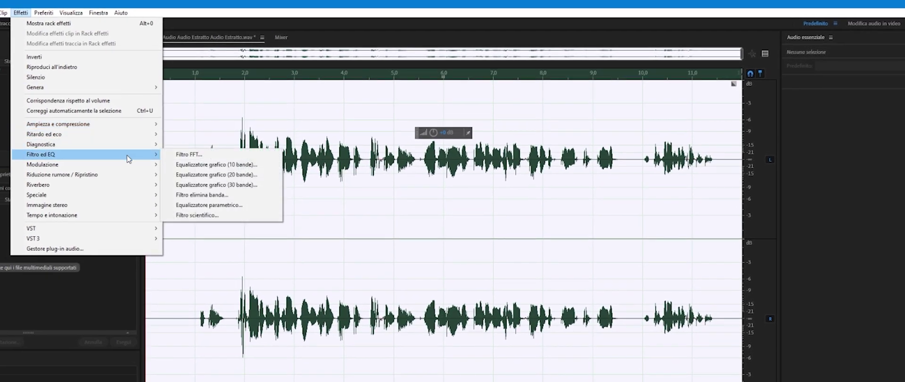
pyautogui.click(251, 205)
pyautogui.click(386, 134)
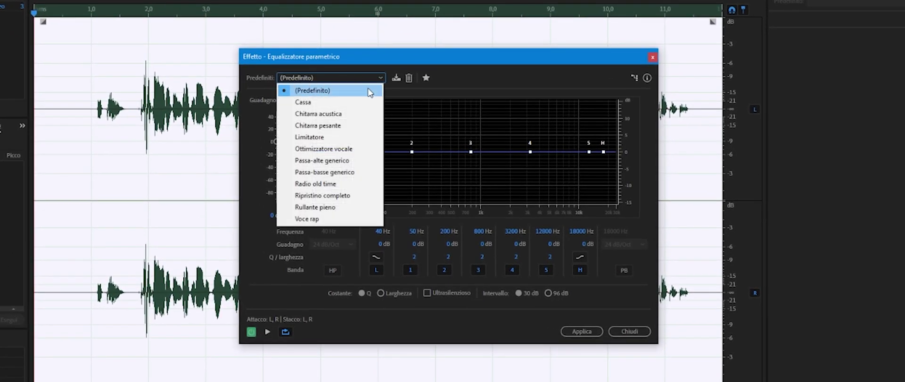
pyautogui.click(328, 200)
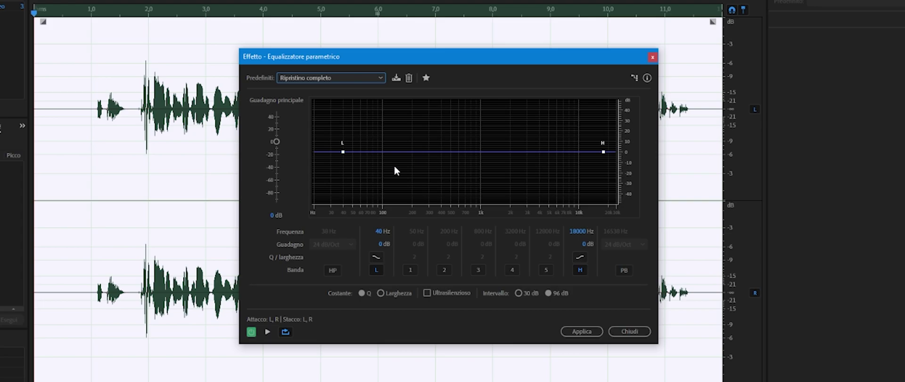
# Enable band 1 as a wide mid cut near 775 Hz and boost low and high bands to 11.6 dB.
pyautogui.click(410, 269)
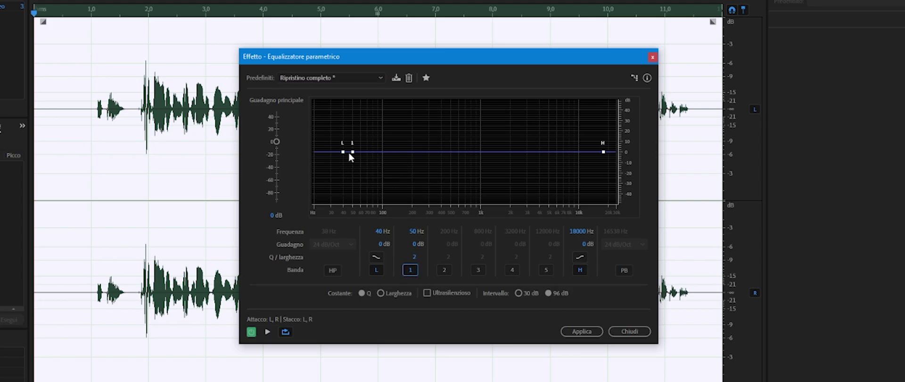
pyautogui.moveTo(343, 153)
pyautogui.moveTo(343, 154); pyautogui.dragTo(342, 149)
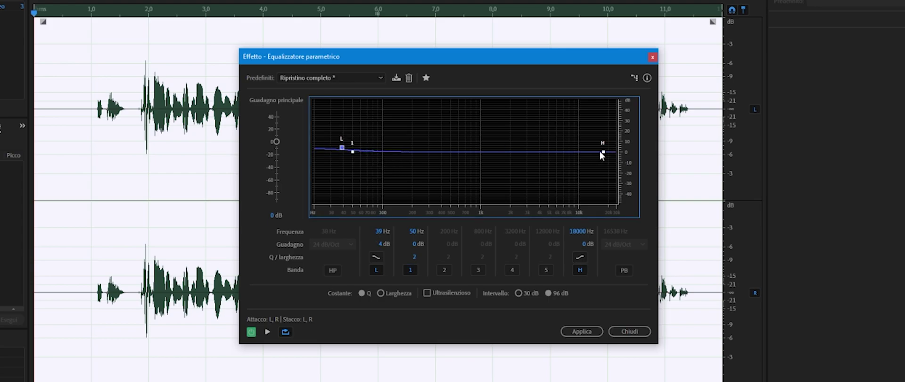
pyautogui.moveTo(600, 152); pyautogui.dragTo(604, 146)
pyautogui.moveTo(351, 155); pyautogui.dragTo(469, 162)
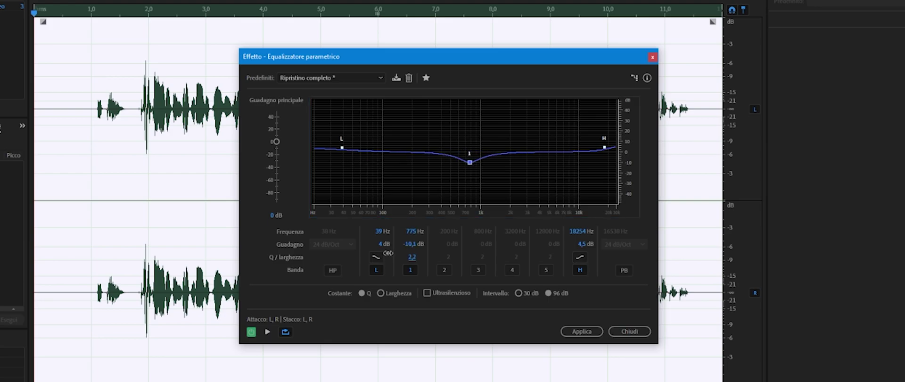
pyautogui.moveTo(414, 256); pyautogui.dragTo(377, 255)
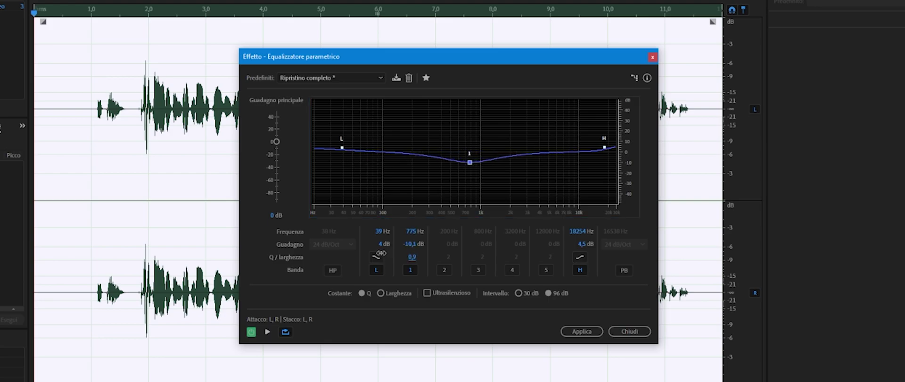
pyautogui.moveTo(341, 147); pyautogui.dragTo(346, 139)
pyautogui.moveTo(605, 147); pyautogui.dragTo(587, 140)
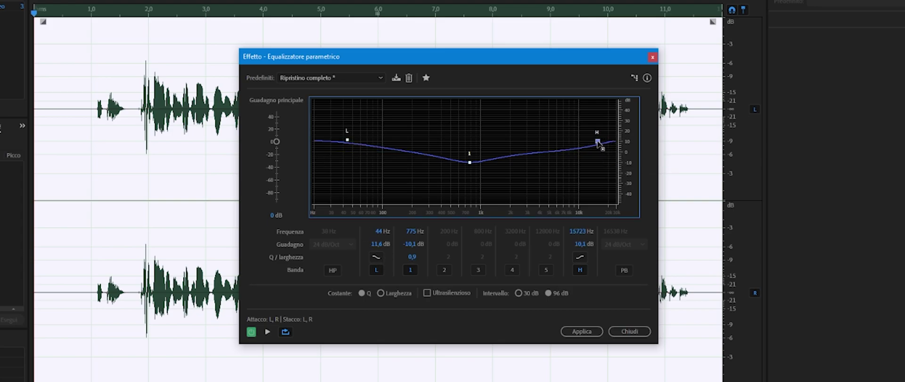
pyautogui.moveTo(411, 256); pyautogui.dragTo(400, 246)
# Preview the EQ, pull the low band's gain down, re-preview, and apply it to the recording.
pyautogui.click(267, 332)
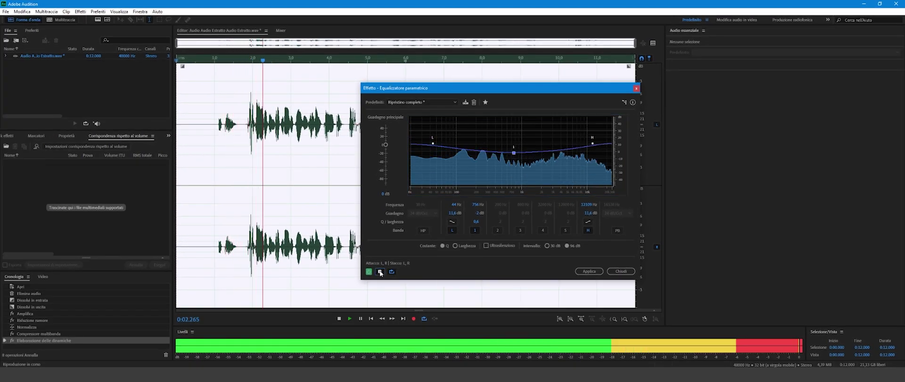
pyautogui.click(380, 272)
pyautogui.moveTo(432, 144); pyautogui.dragTo(424, 189)
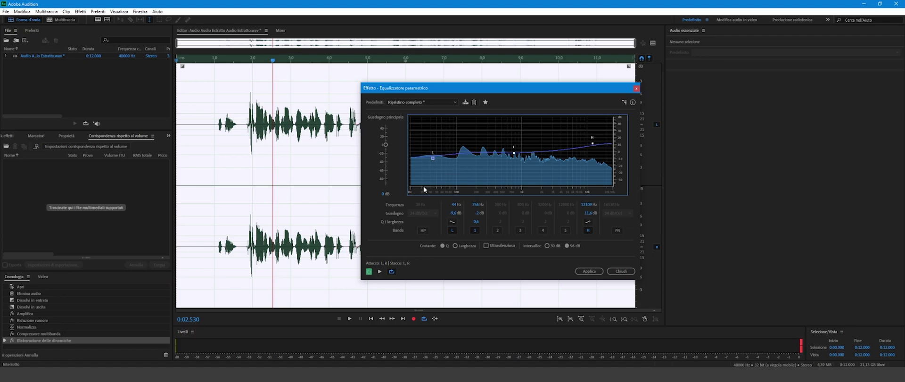
pyautogui.click(208, 142)
pyautogui.click(379, 272)
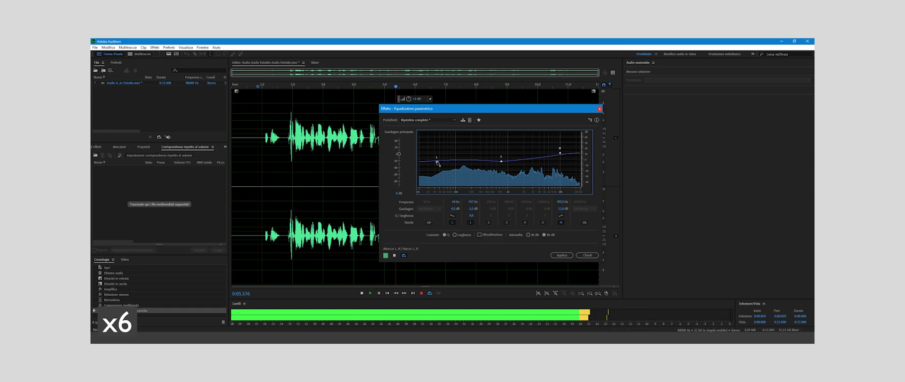
pyautogui.click(562, 255)
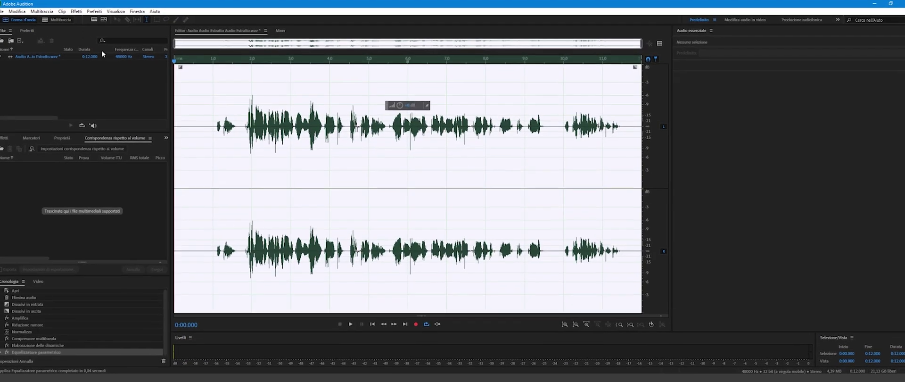
# Apply Normalizza (elabora) to the whole processed recording.
pyautogui.click(80, 12)
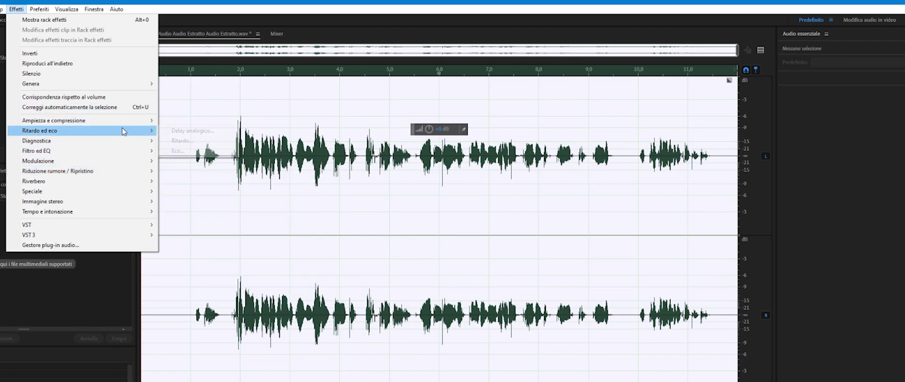
pyautogui.moveTo(126, 122)
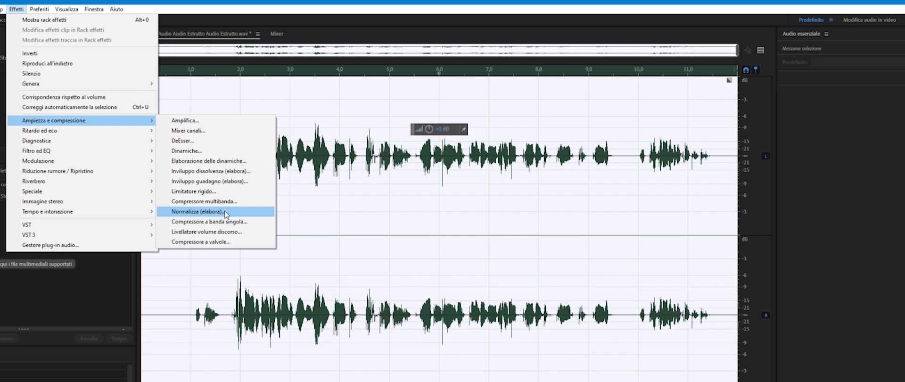
pyautogui.click(198, 211)
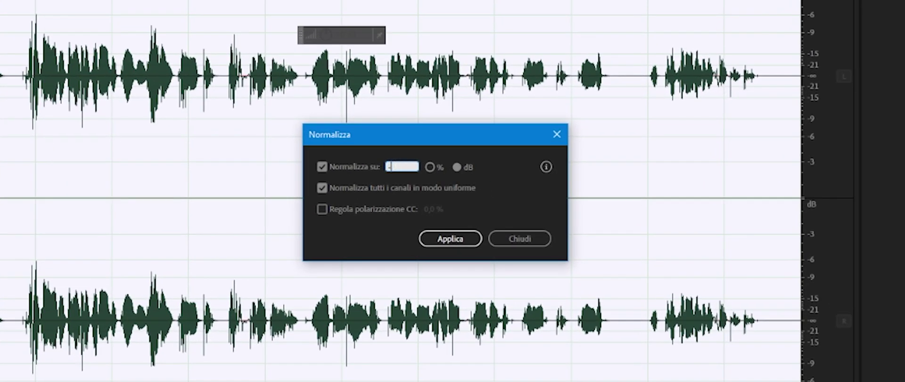
pyautogui.click(457, 239)
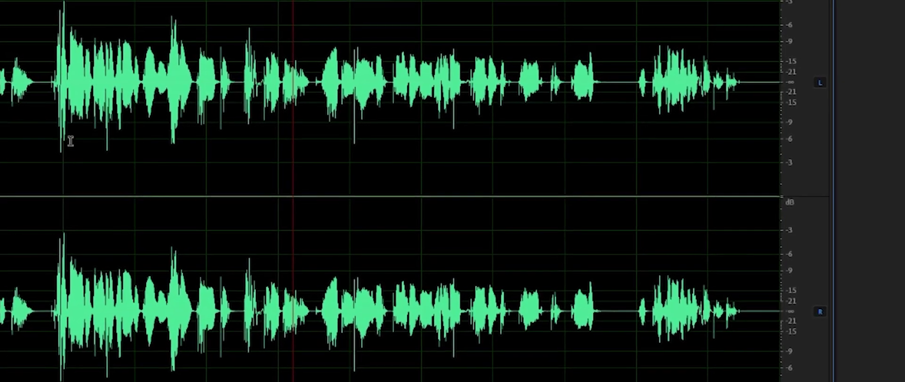
# Lower the volume of a short slice before the first speech burst, then return the playhead to the start.
pyautogui.moveTo(61, 129); pyautogui.dragTo(40, 129)
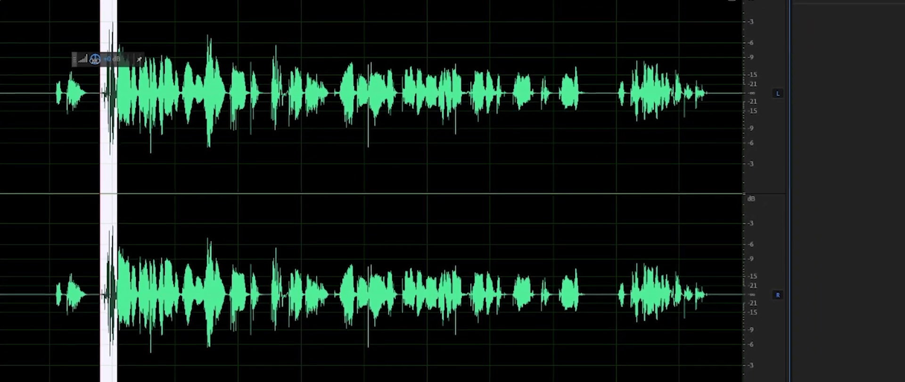
pyautogui.moveTo(94, 59); pyautogui.dragTo(87, 59)
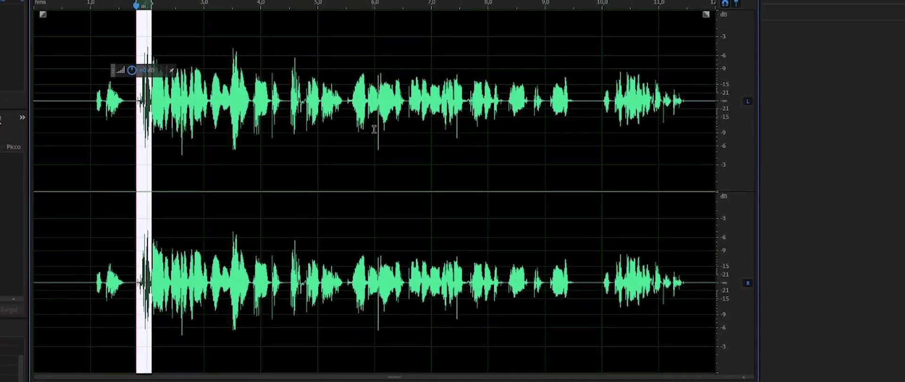
pyautogui.click(173, 96)
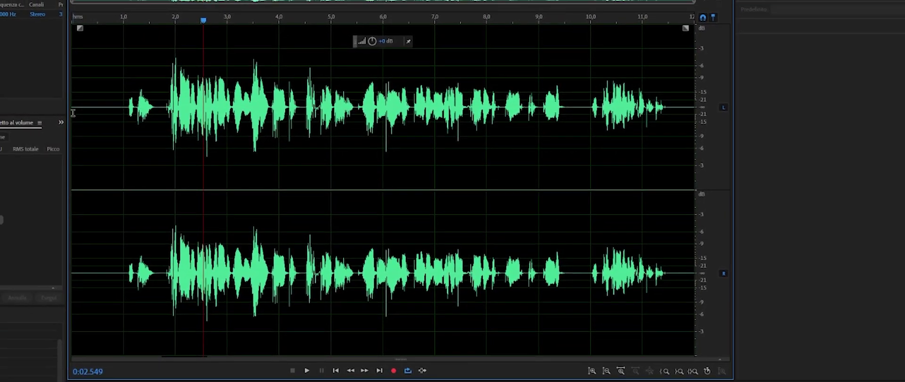
pyautogui.click(346, 359)
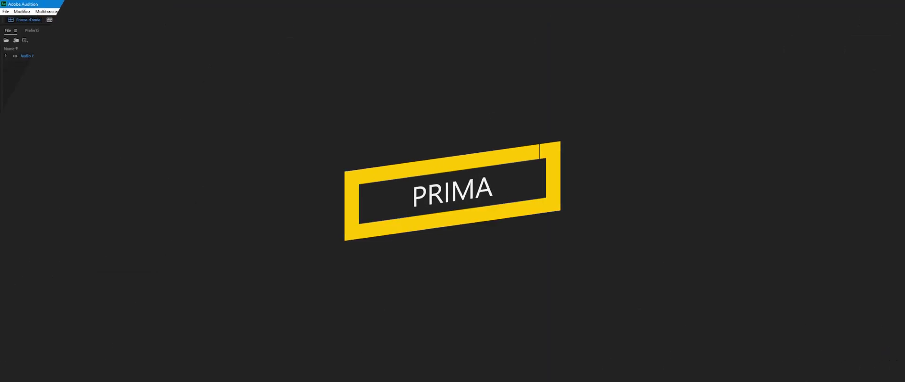
pyautogui.click(353, 318)
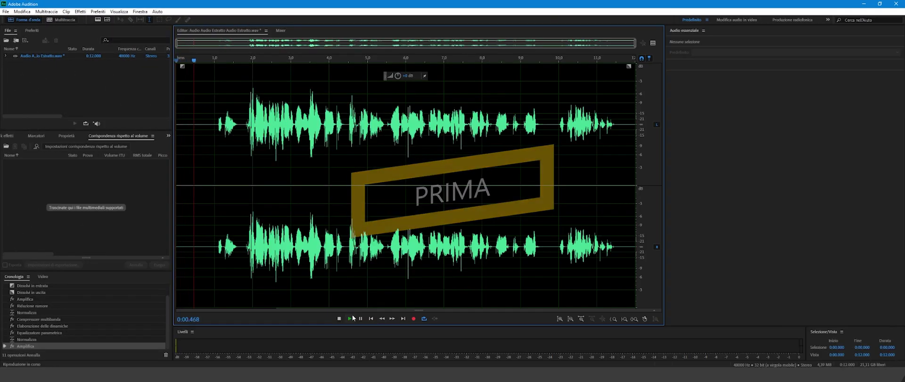